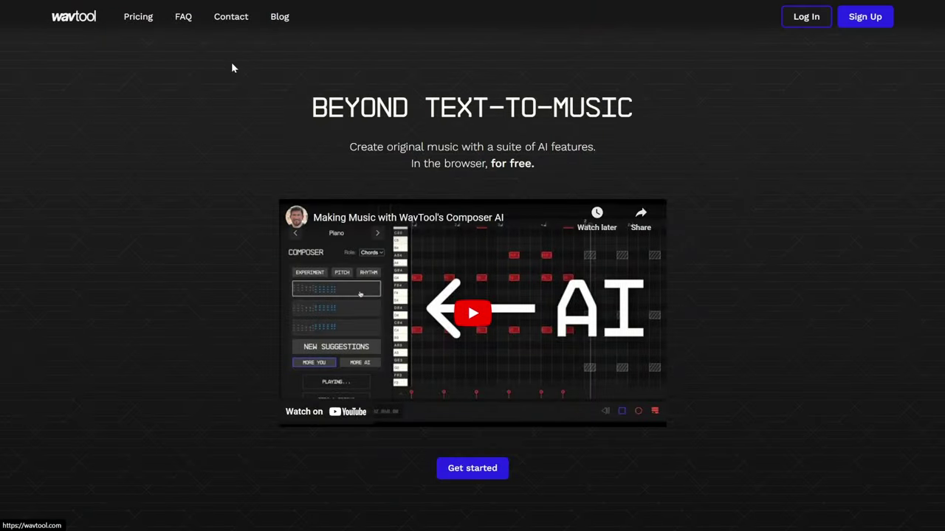
drag(310, 103, 642, 131)
click(538, 164)
drag(360, 151, 584, 164)
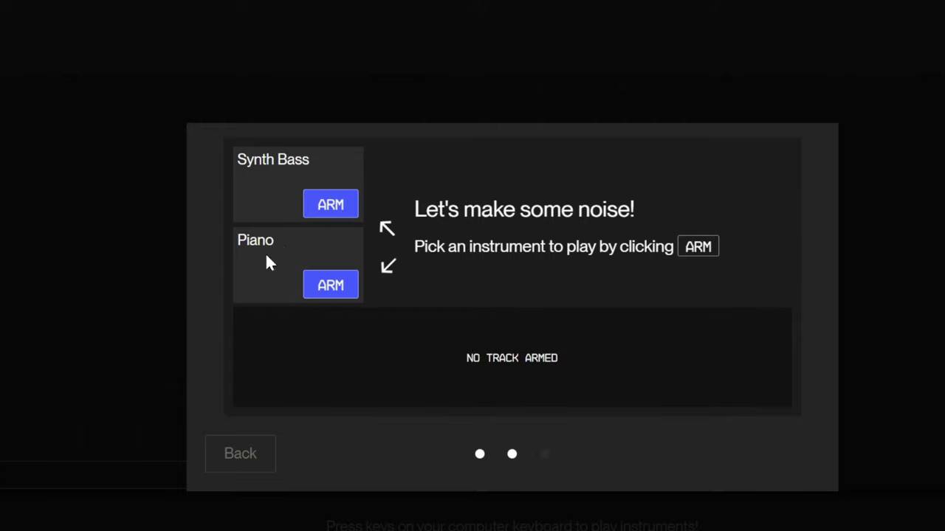
Step: Arm the Synth Bass in the introduction and play ten notes on it to continue
click(337, 212)
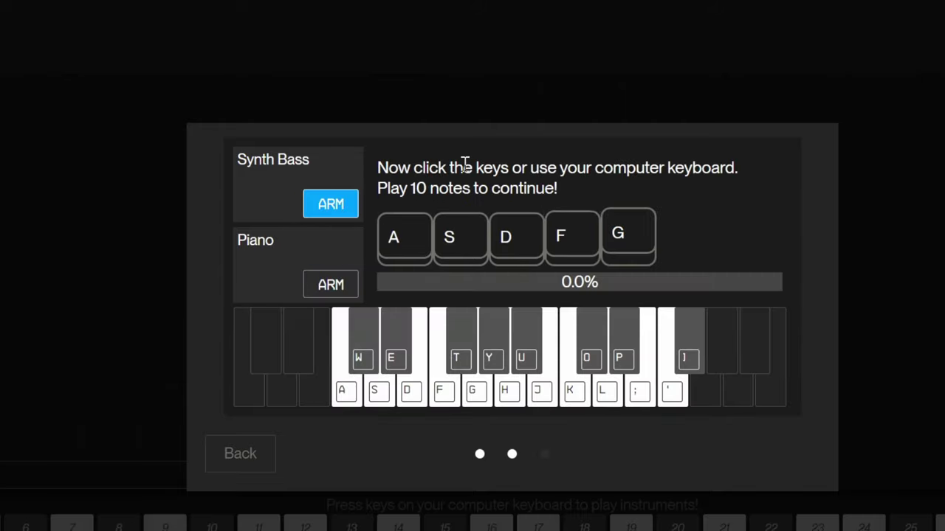
drag(452, 165, 727, 166)
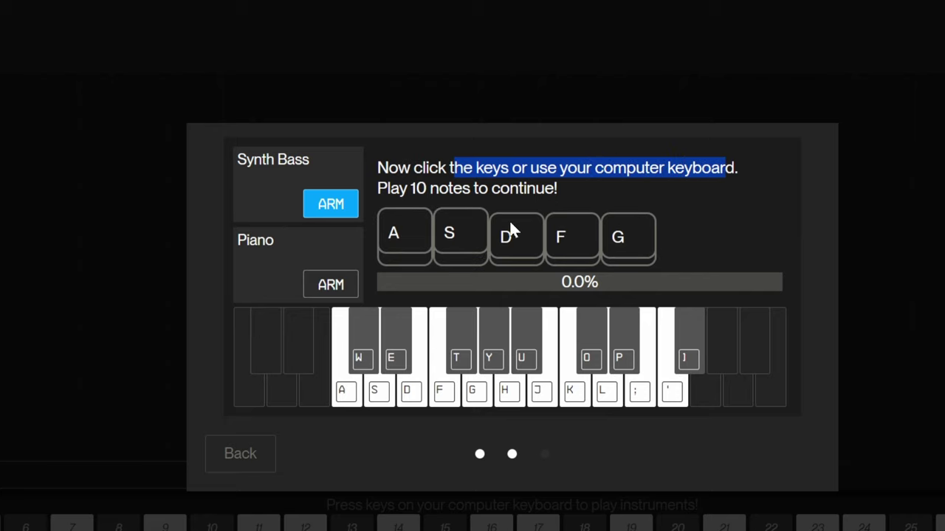
click(659, 188)
key(a)
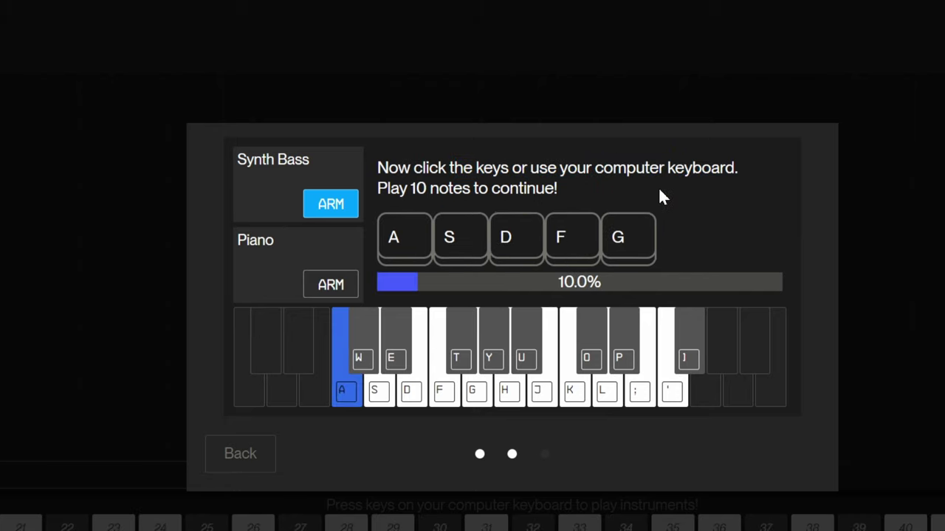
key(e)
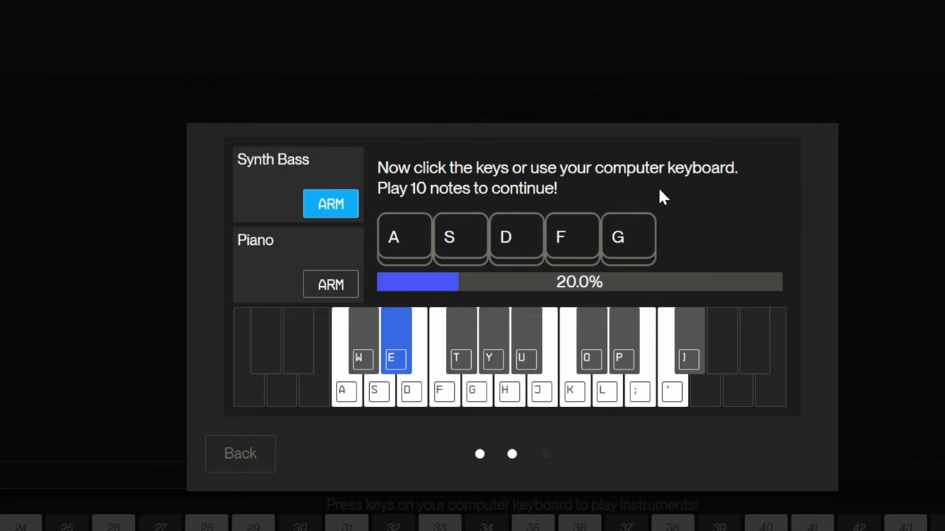
key(a)
key(s)
key(d)
key(f)
key(g)
key(j)
key(h)
key(k)
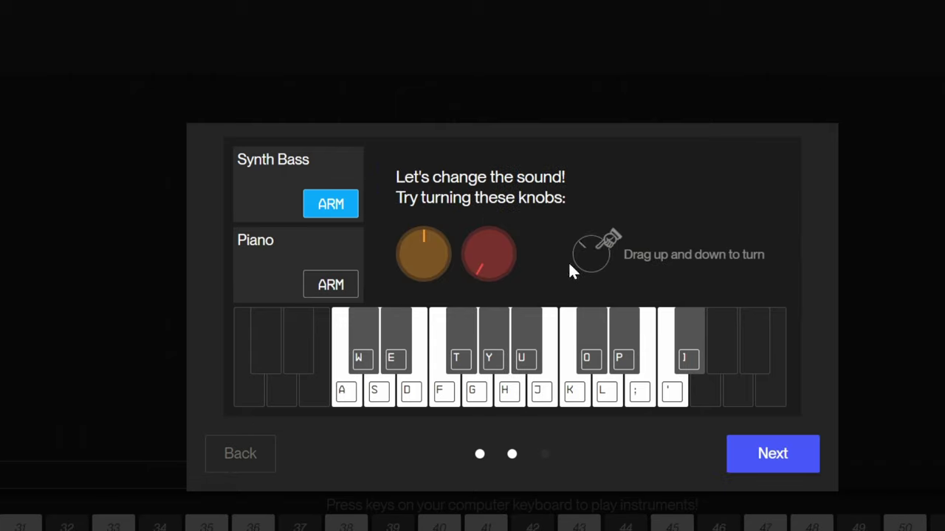
Step: Adjust both Synth Bass sound knobs and play a note to test the sound
mouse_move(422, 254)
mouse_down()
mouse_move(422, 235)
mouse_move(423, 267)
mouse_up()
drag(502, 255, 502, 250)
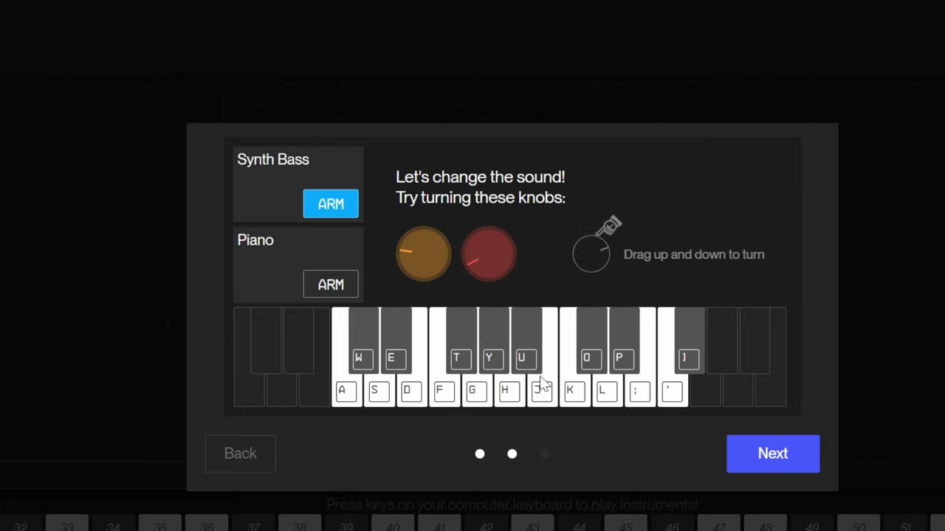
click(544, 386)
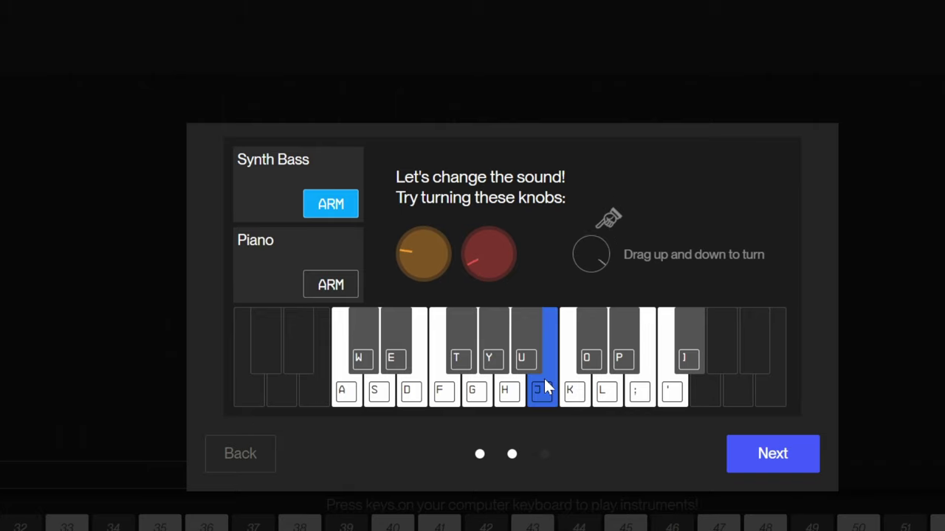
Step: Arm the Piano, play a few notes and turn down its blue sound knob
click(345, 288)
click(499, 389)
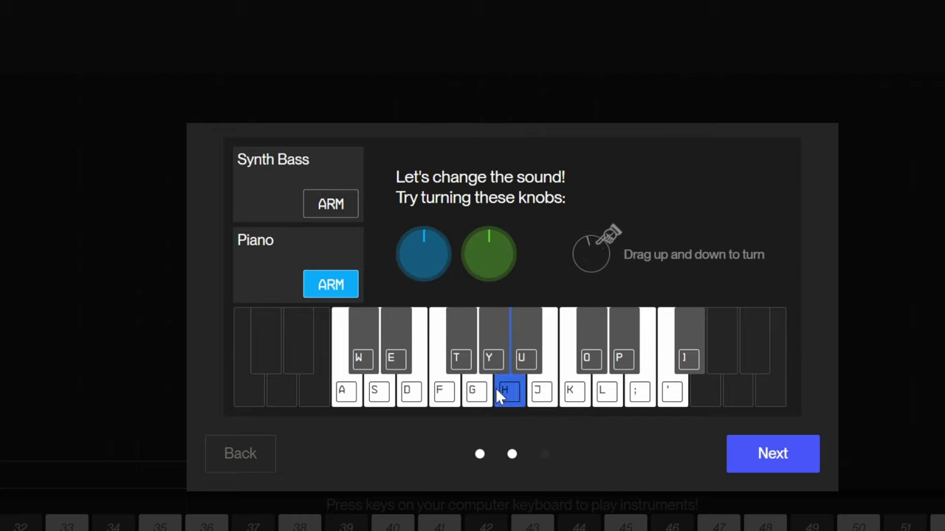
click(403, 390)
drag(427, 258, 435, 284)
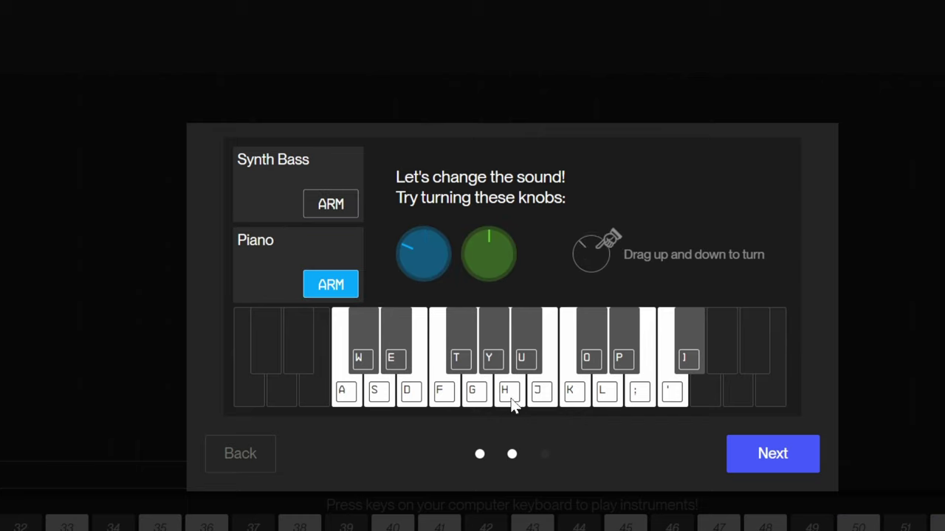
key(d)
Step: Finish and close the introduction, and add a Piano chords track to the project
click(785, 463)
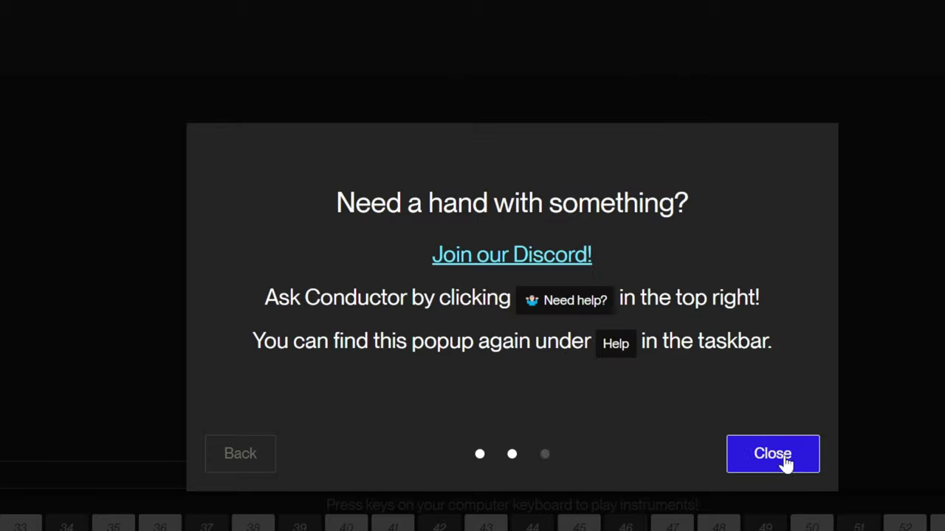
click(783, 461)
click(81, 79)
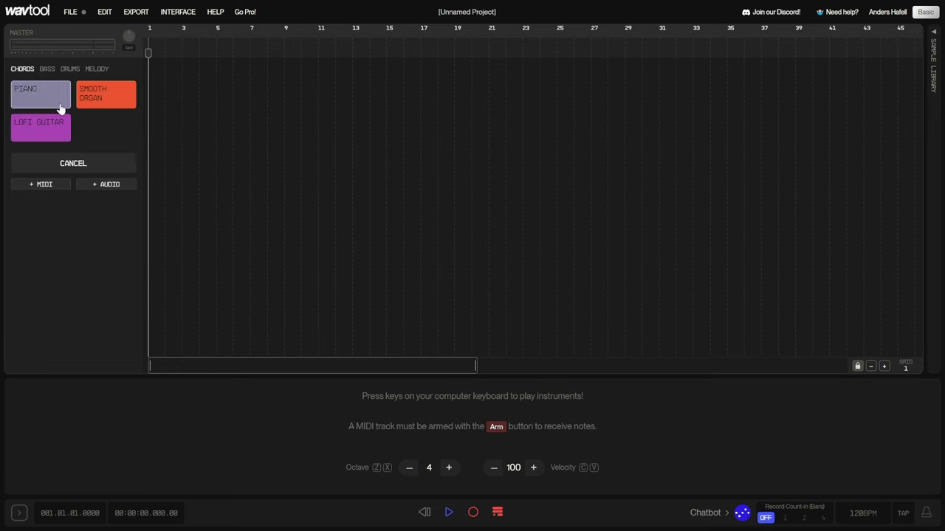
click(41, 94)
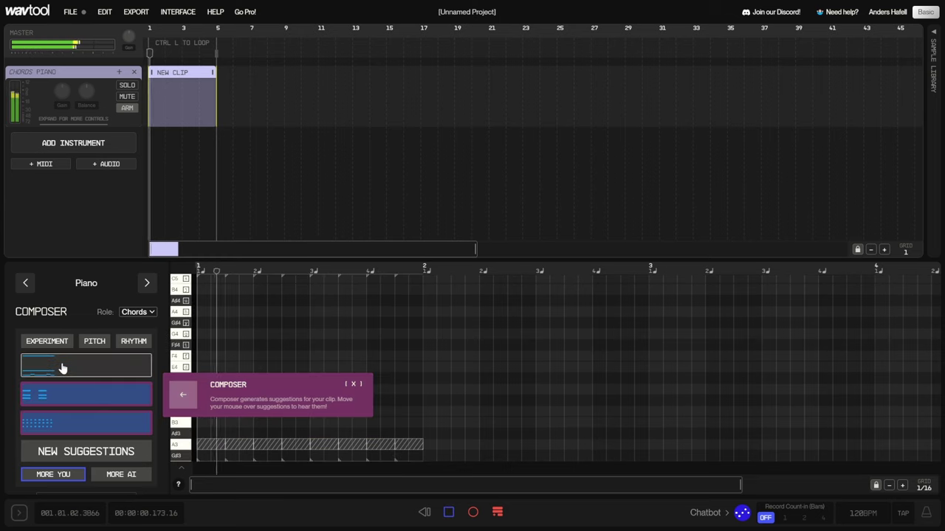
Step: Fill the piano clip with chords by adding Composer's eccentric suggestion and the middle one from a new set of suggestions
mouse_move(62, 428)
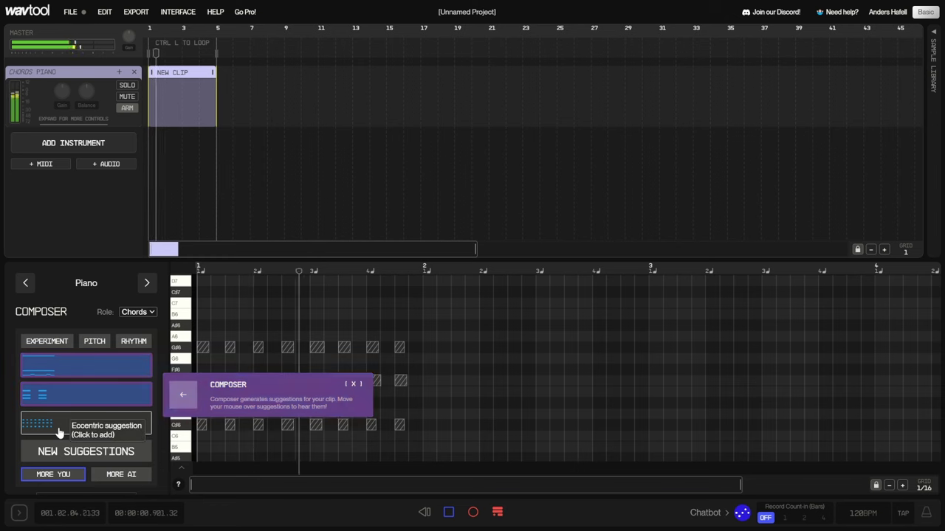
click(59, 433)
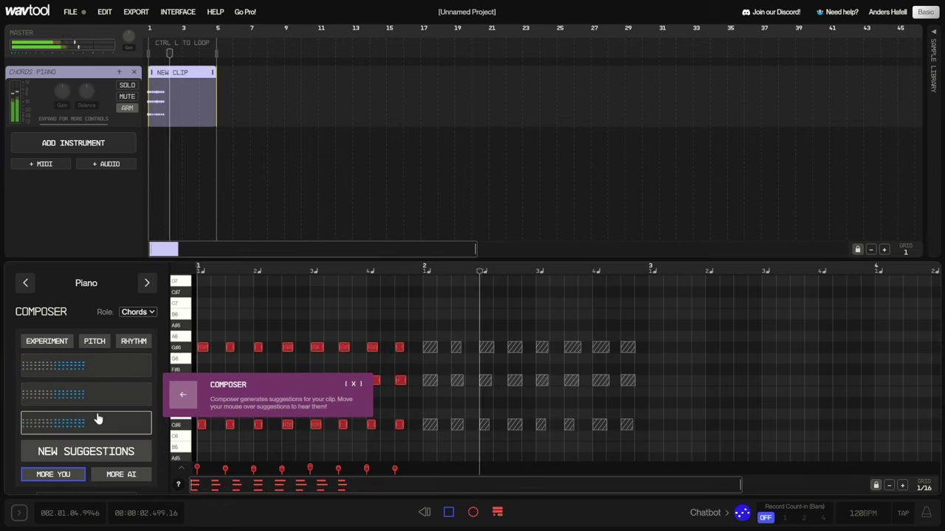
click(90, 450)
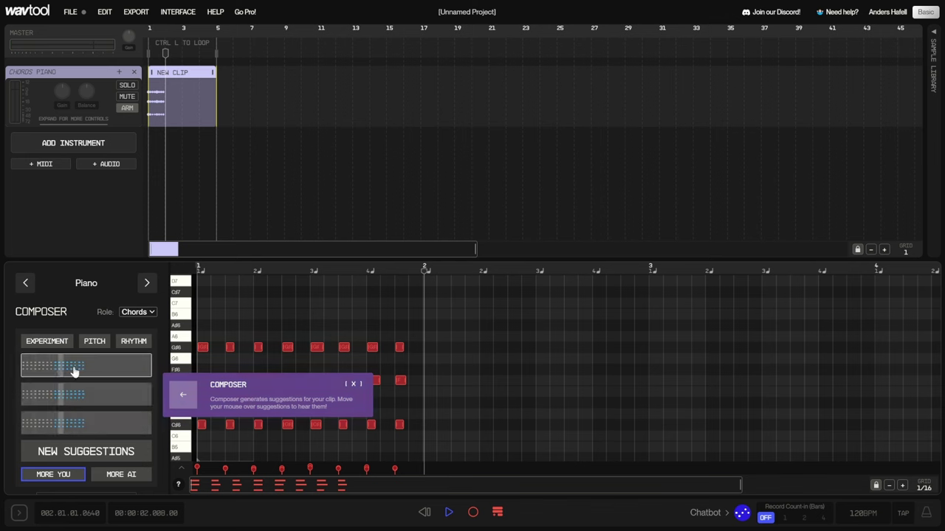
click(85, 395)
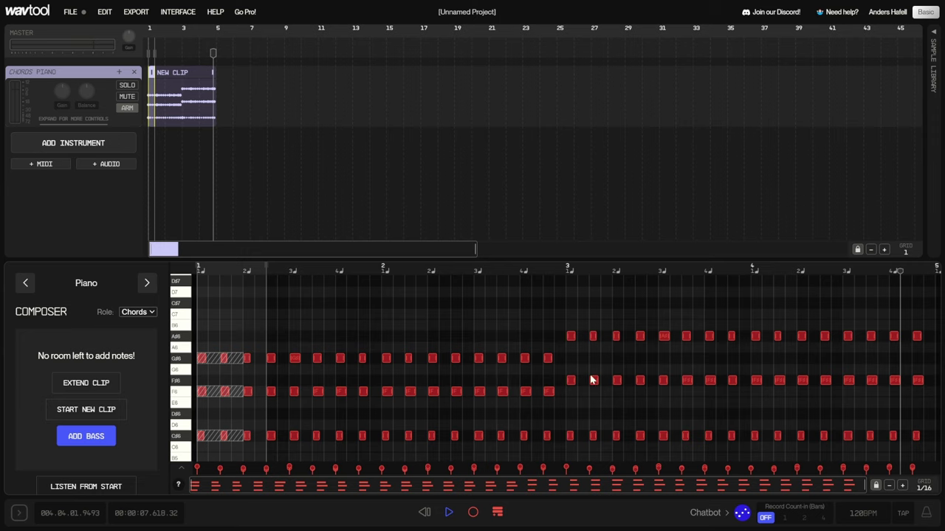
Step: Add a bass track and fill its clip with Composer's eccentric suggestion
click(87, 437)
mouse_move(33, 425)
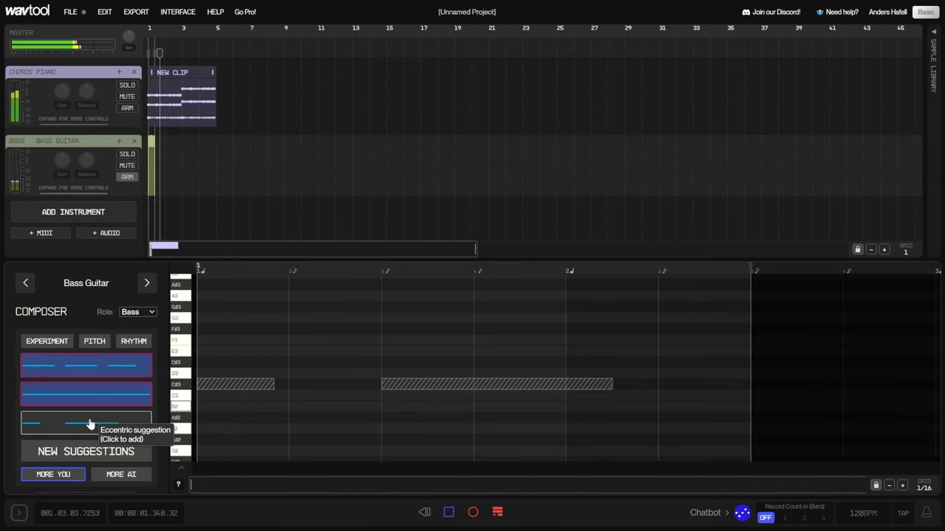
click(89, 424)
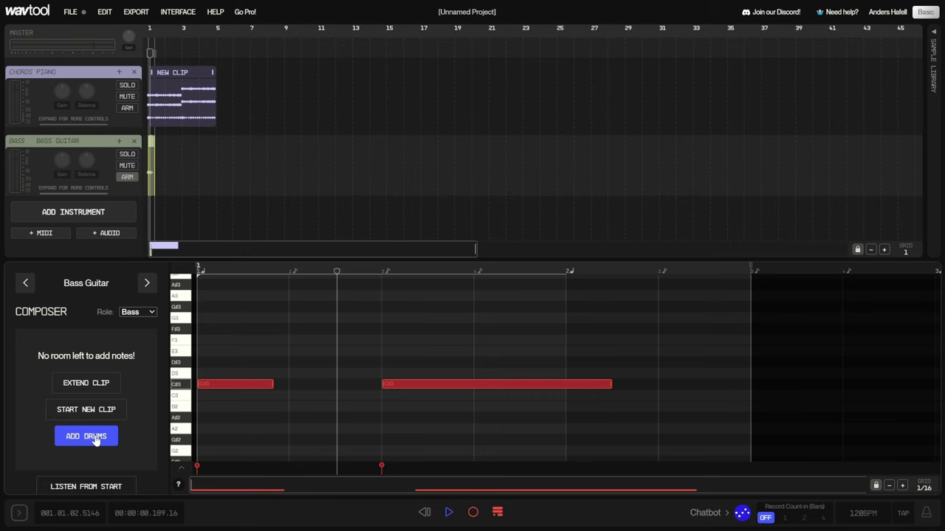
Step: Add a drums track and fill its clip with Composer's middle suggestion
click(94, 440)
mouse_move(83, 373)
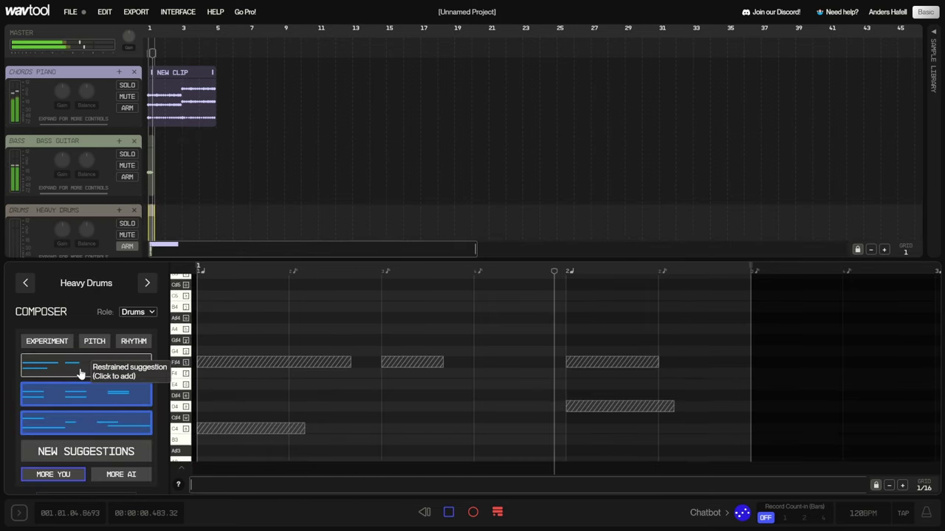
click(79, 392)
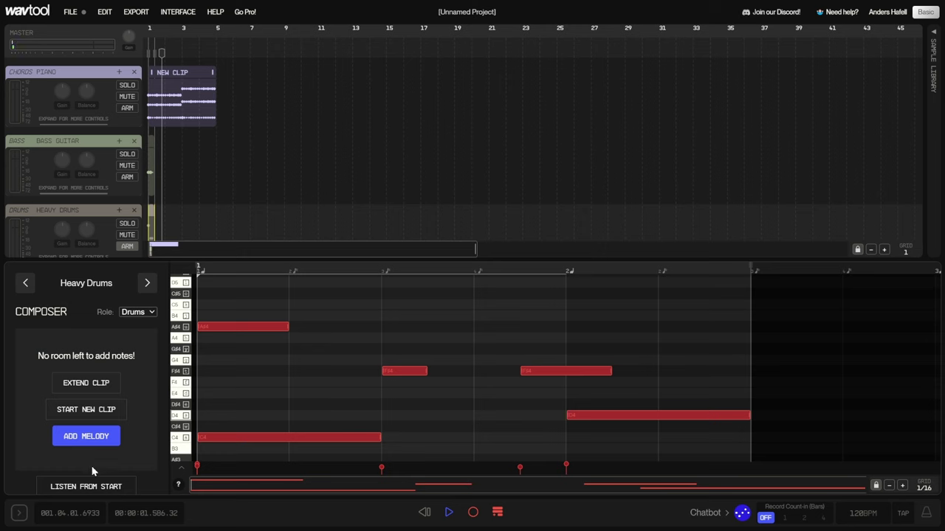
Step: Extend the Heavy Drums clip and fill the added space with Composer's first suggestion
click(85, 382)
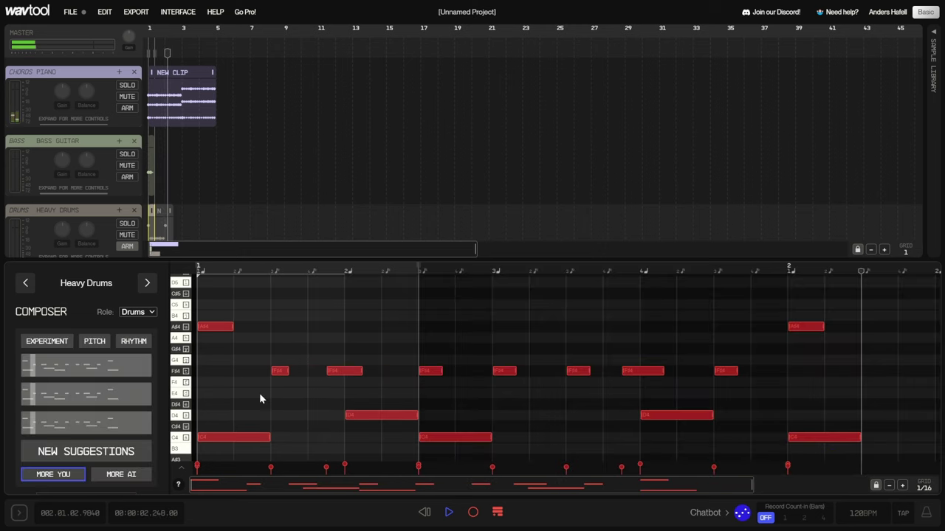
mouse_move(127, 373)
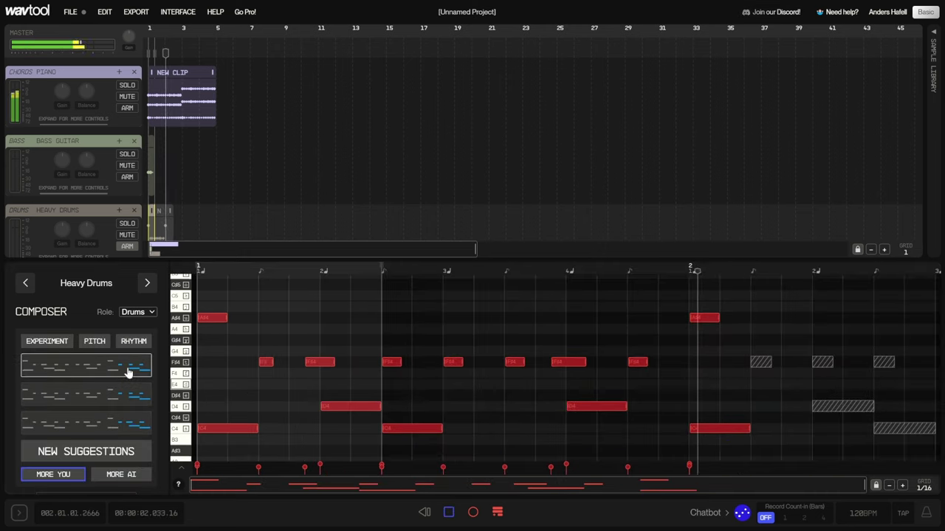
click(127, 373)
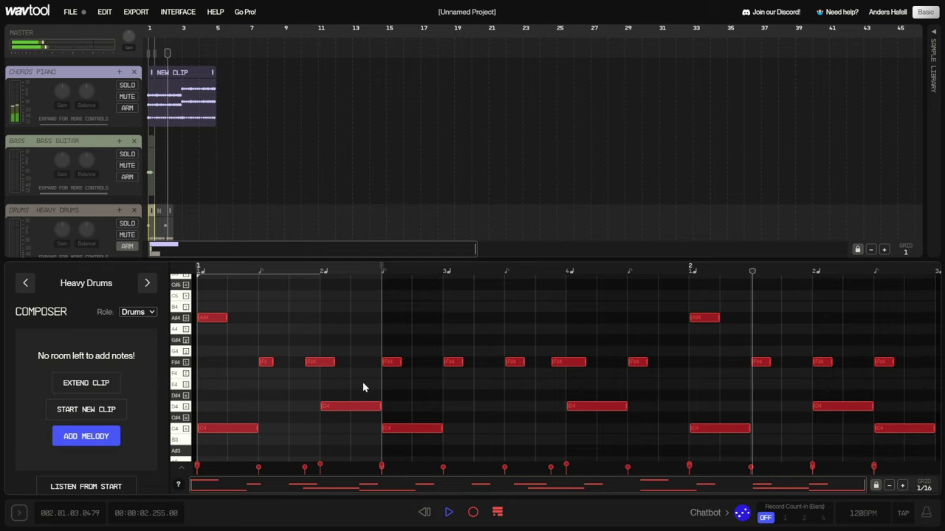
Step: Play the arrangement from bar 1 to hear the piano, bass and drums together, and stop playback
click(149, 52)
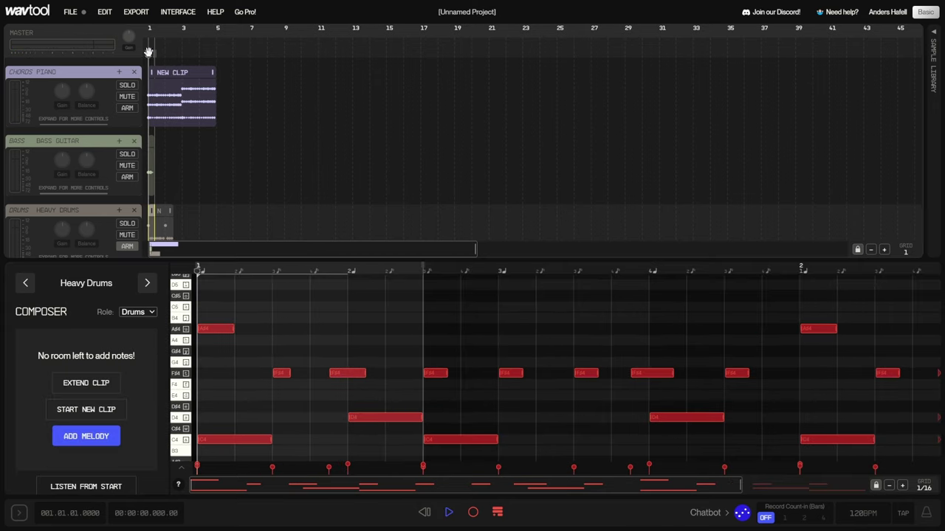
key(space)
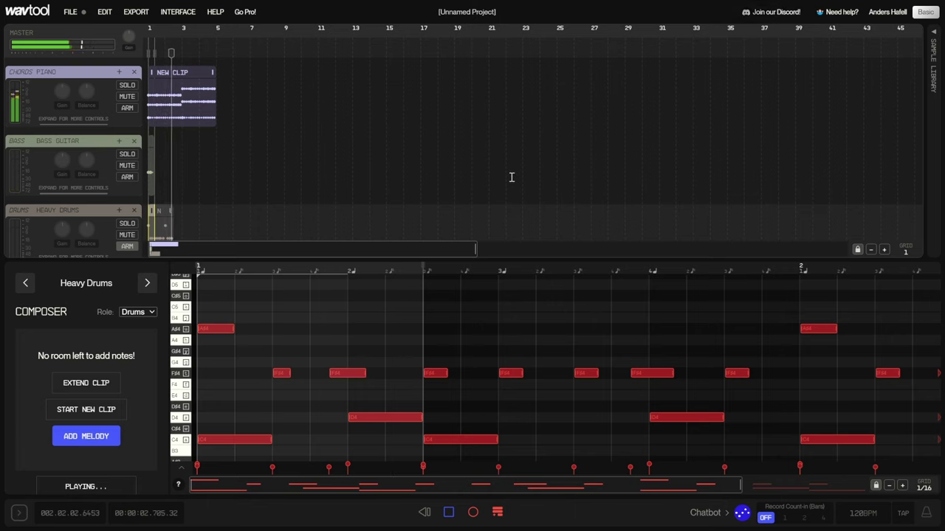
key(space)
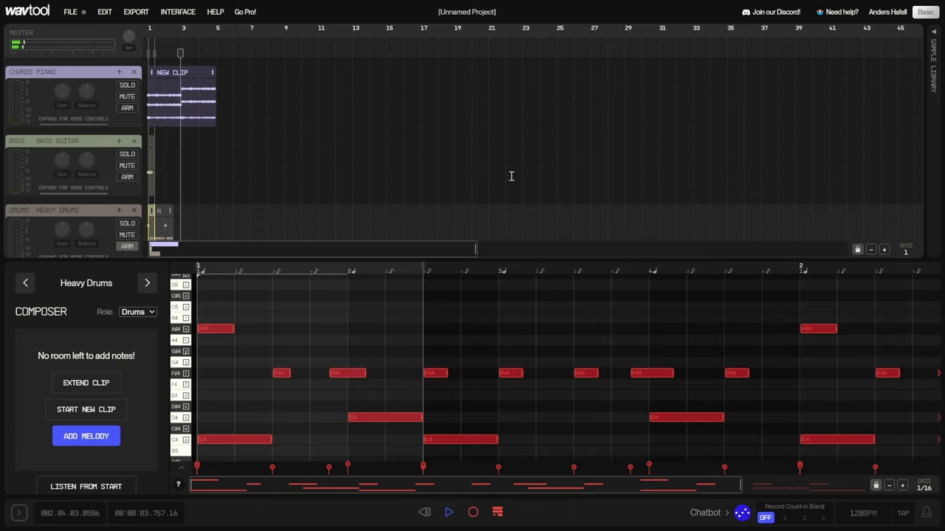
Step: Add a melody track filled with Composer's middle suggestion and listen to the song from the start
click(92, 443)
click(113, 392)
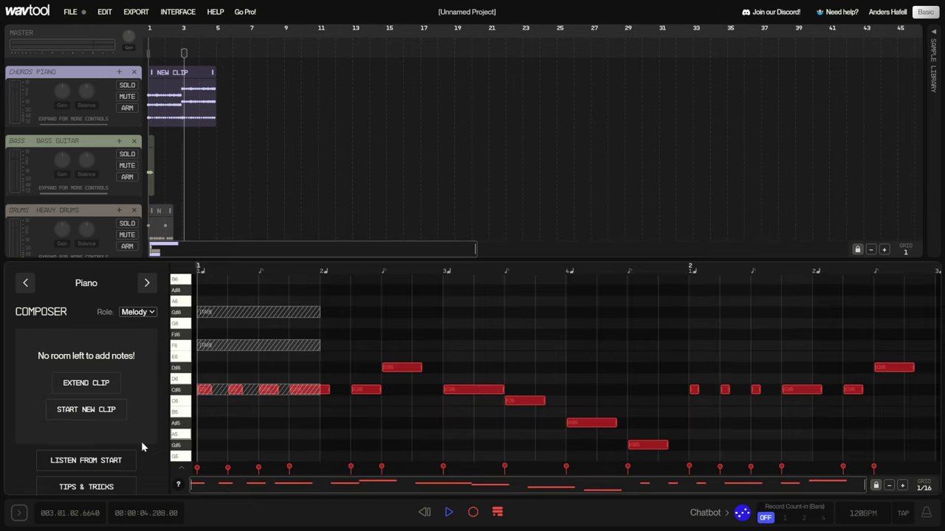
click(127, 459)
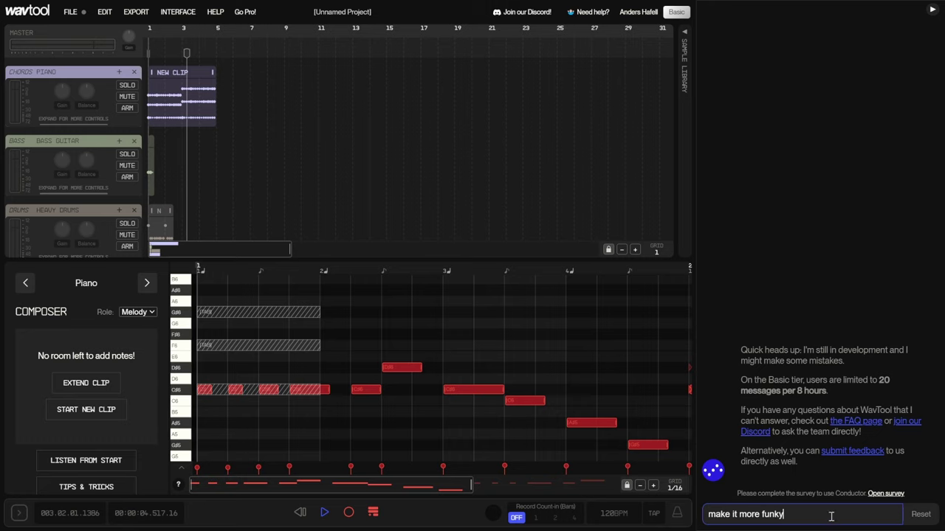
Step: Ask the chatbot to "make it more funky" and continue its proposed funky piano clip with Composer's balanced suggestion
key(Return)
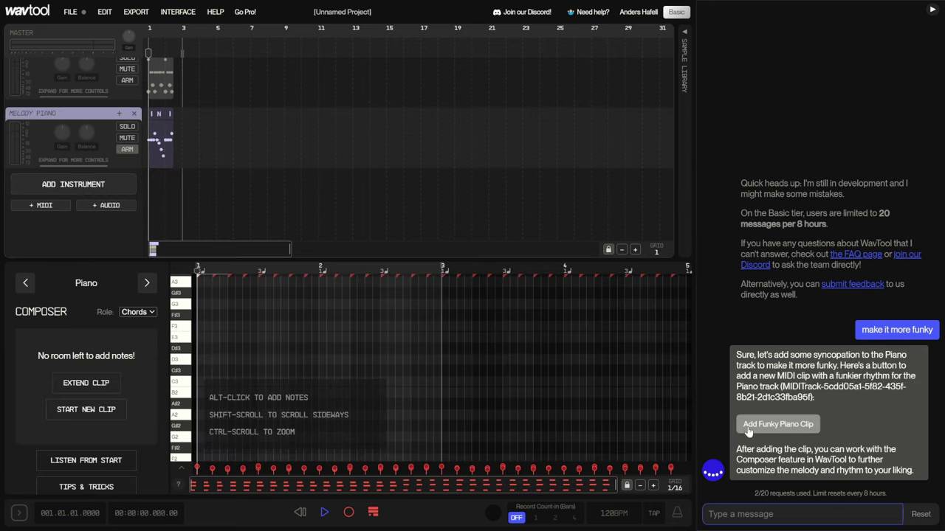
click(804, 429)
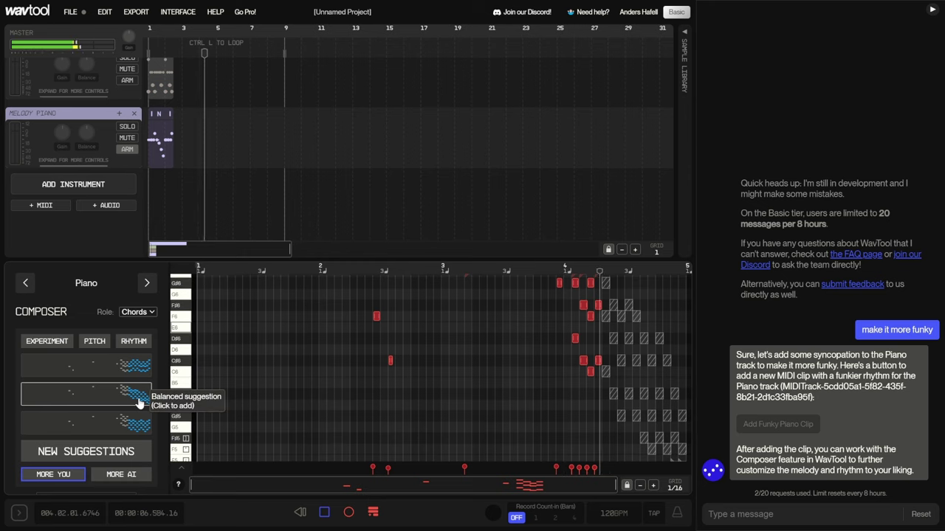
click(138, 401)
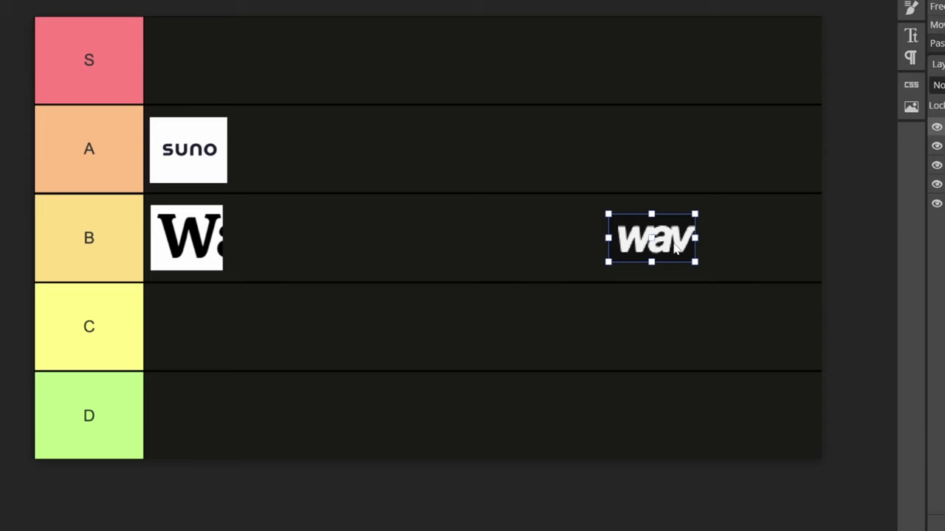
Step: Switch to the tier list image and move the wav logo beside the existing logo in row B
drag(674, 250, 300, 250)
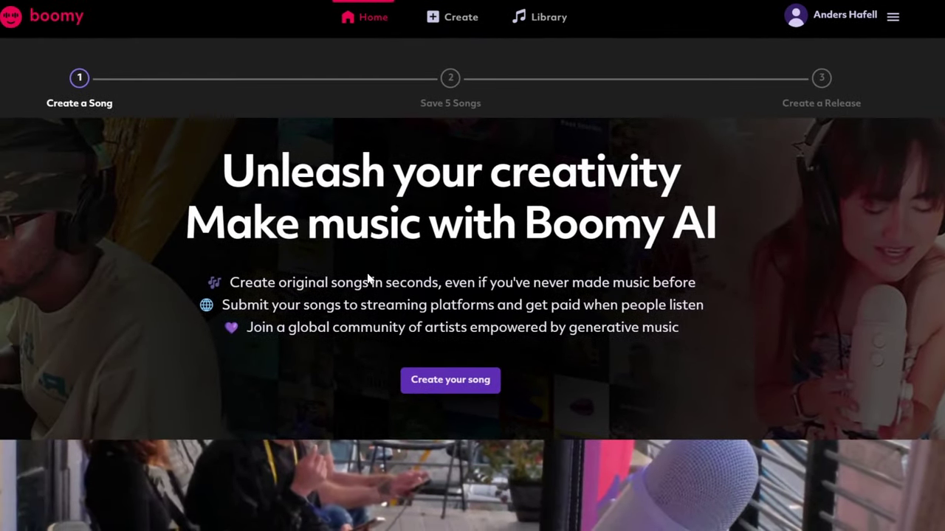
Step: Switch to Boomy, start creating a song and choose the Rap Beats style
click(457, 386)
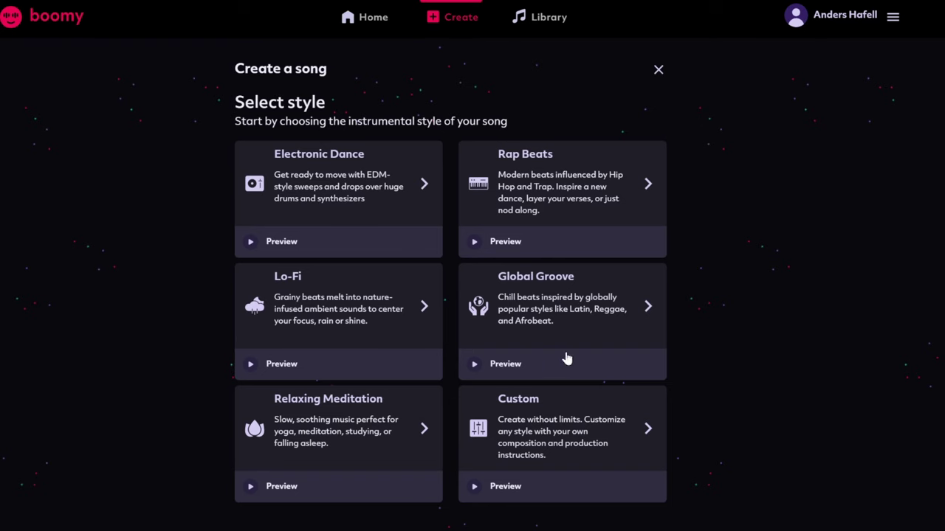
click(634, 191)
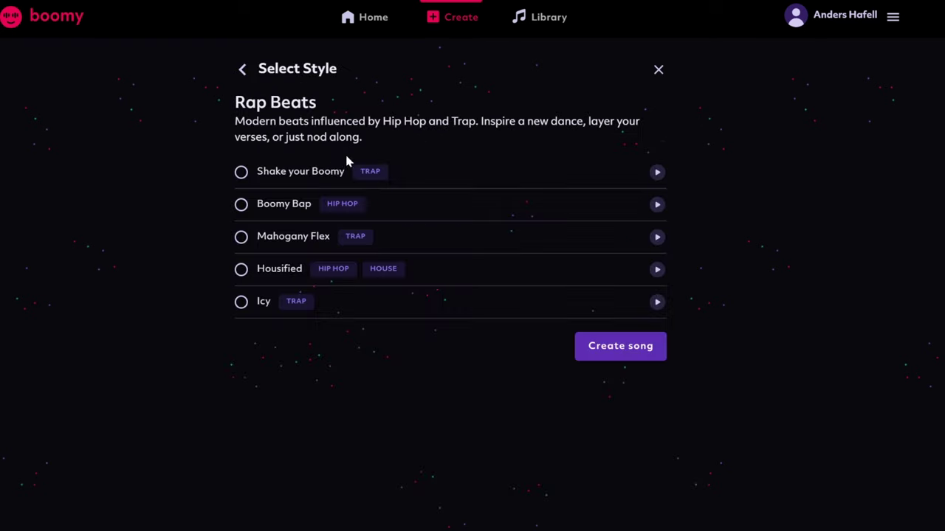
Step: Preview the Shake your Boomy beat, then create the song with the Boomy Bap style and listen to it
click(658, 174)
click(267, 206)
click(599, 341)
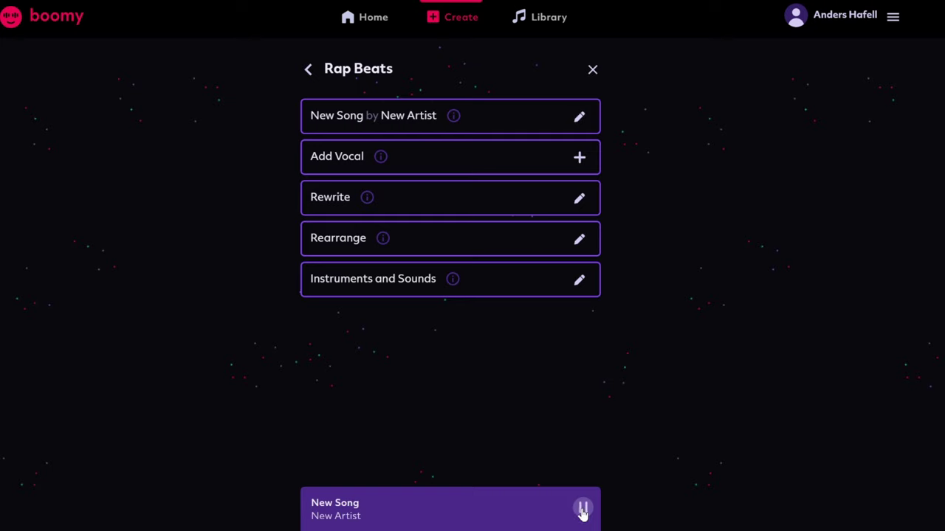
click(584, 509)
Step: Rewrite the song with tempo 90, lead density 8, bass density 3, chord density 3 and drum density 8, and listen to it
click(578, 200)
drag(396, 276, 445, 276)
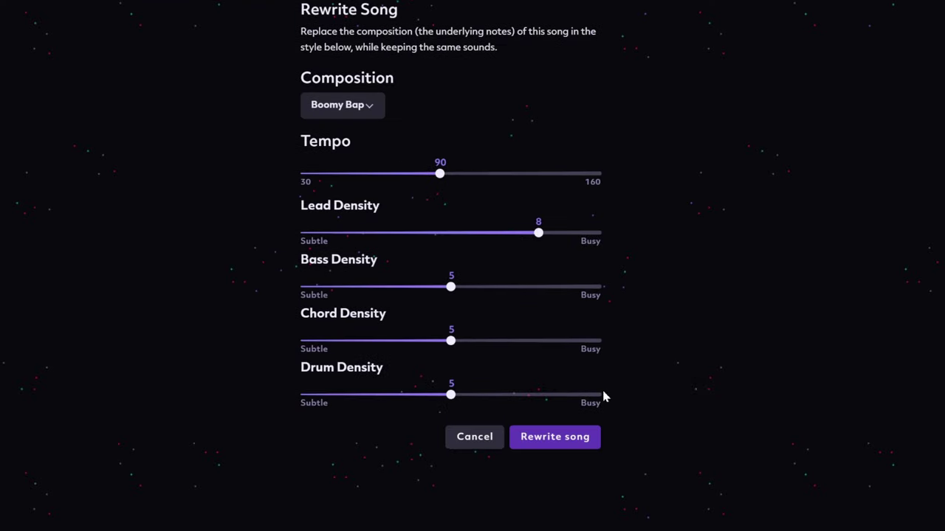
drag(450, 290, 384, 292)
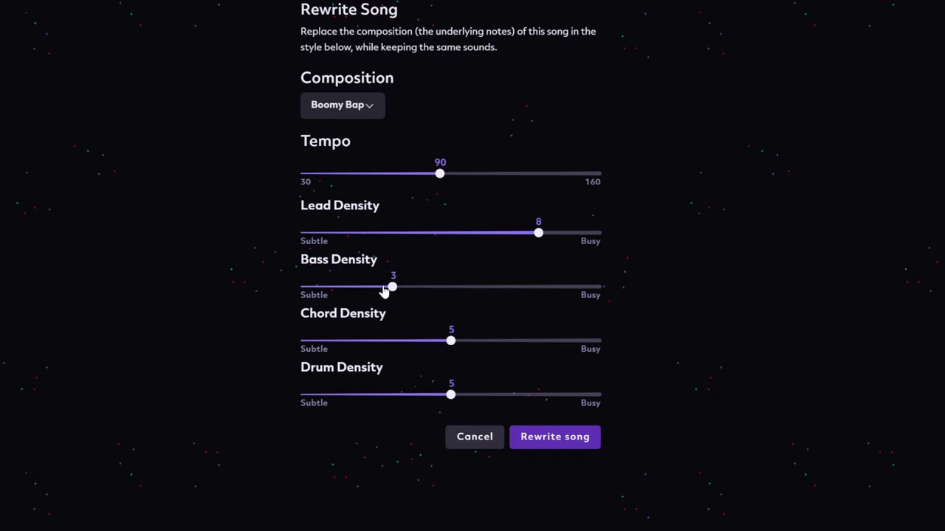
drag(451, 344, 392, 344)
drag(450, 396, 525, 406)
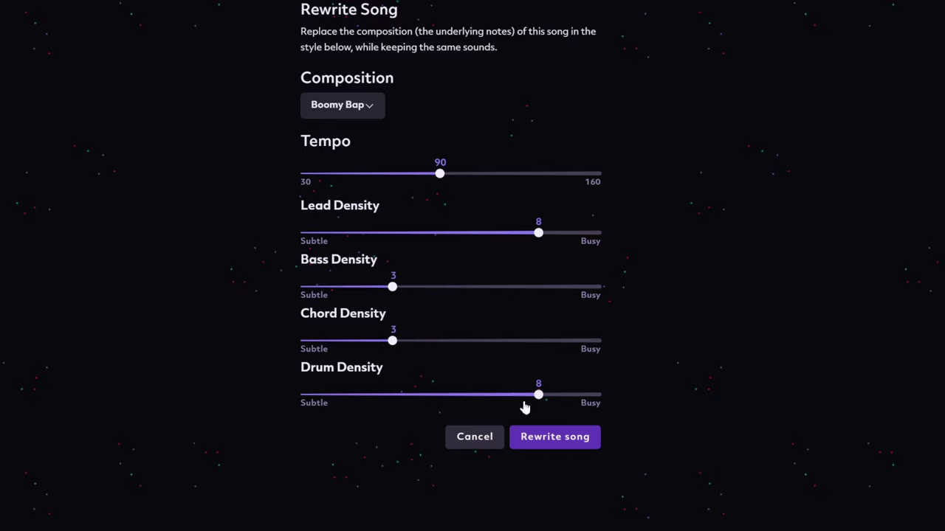
click(561, 439)
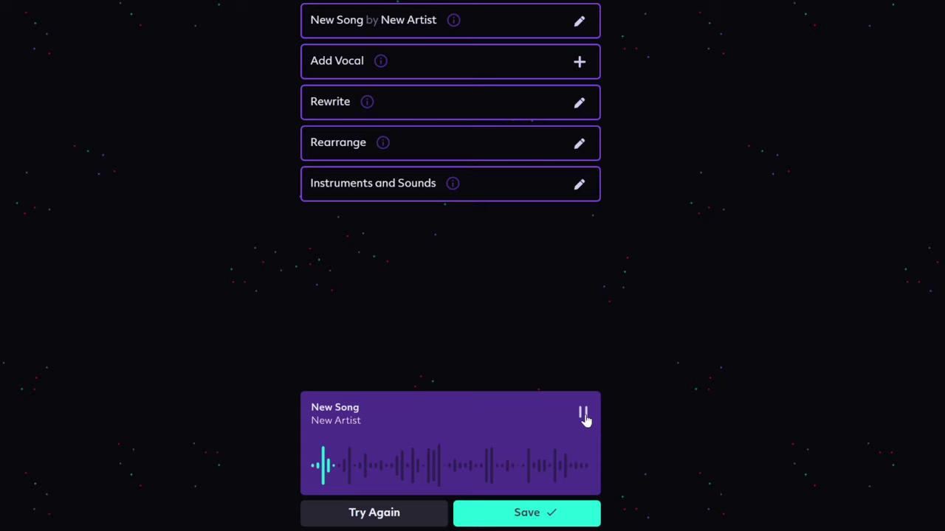
click(583, 414)
Step: Edit the song's instruments and sounds, choosing Chill Keys as the instruments
click(519, 189)
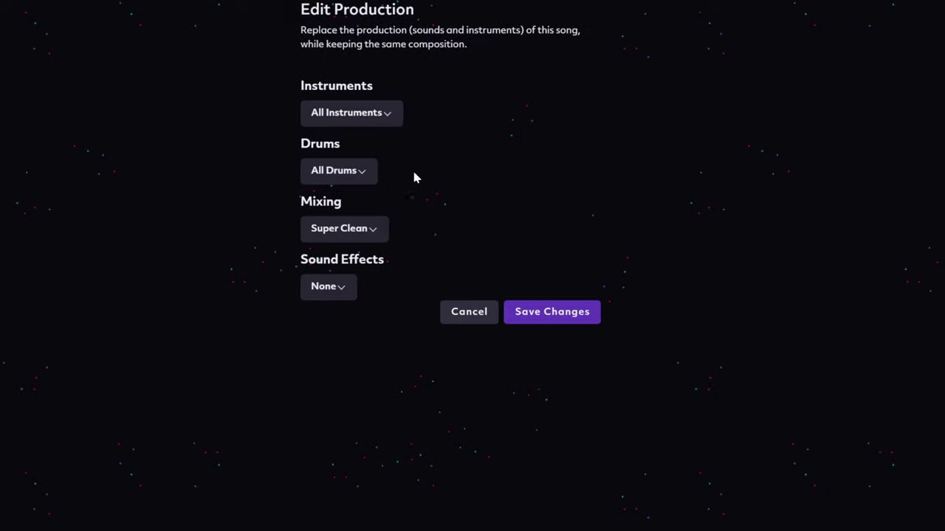
click(351, 112)
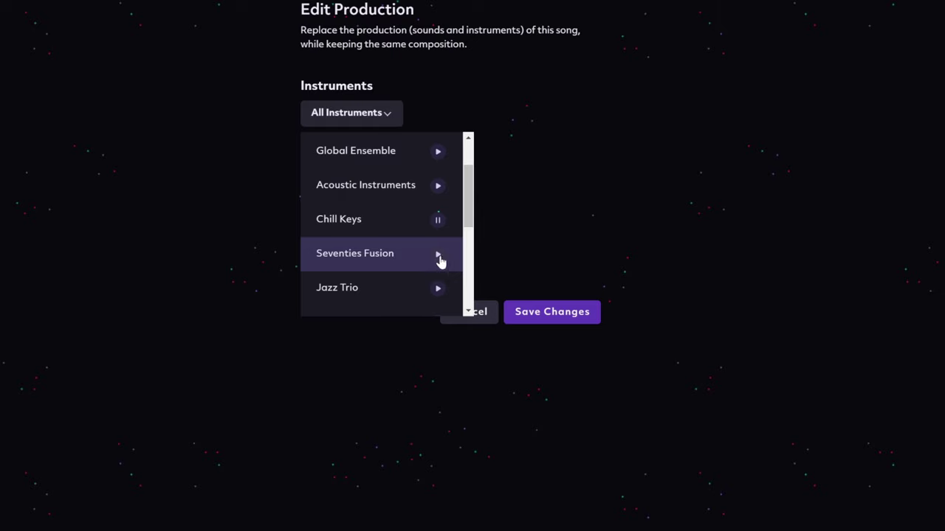
scroll(417, 236, down, 1)
scroll(421, 238, up, 1)
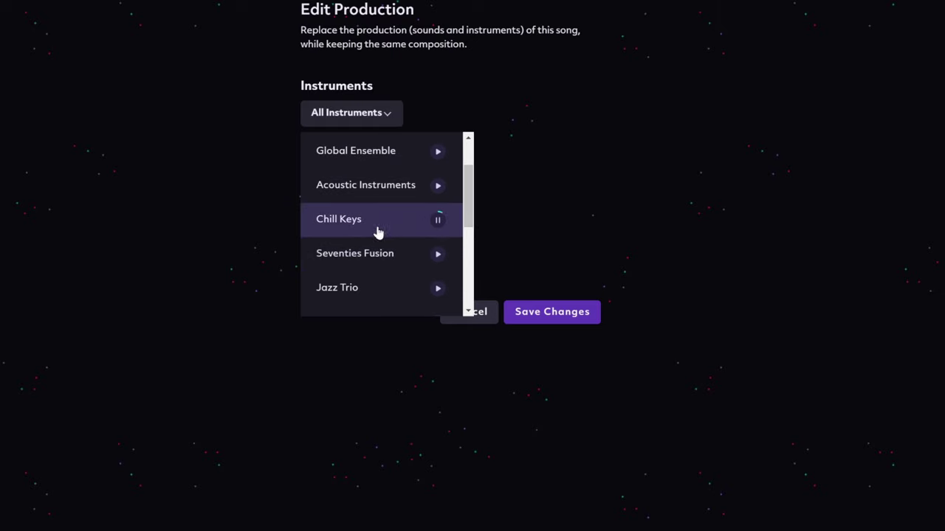
click(339, 220)
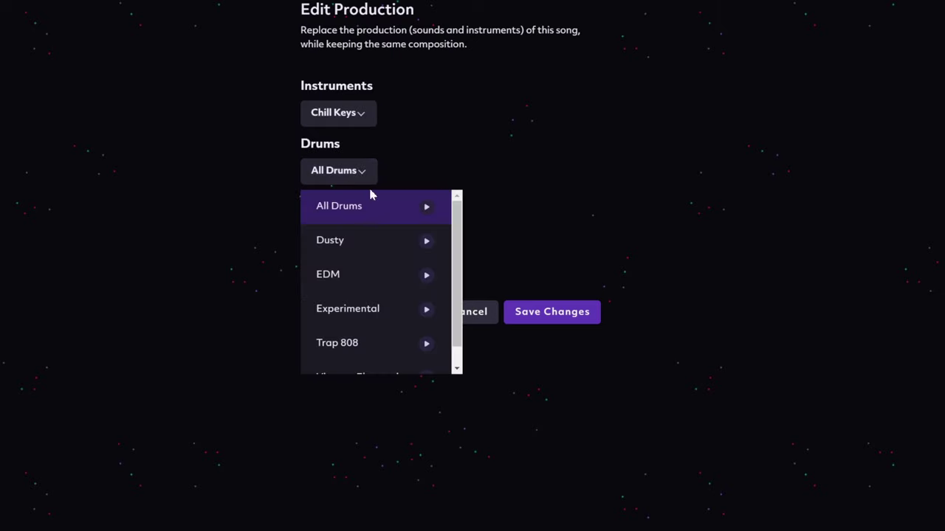
Step: Preview the Dusty and Vintage Electronic drums, choose Dusty with Vinyl Lofi mixing, and save the changes and listen
click(425, 242)
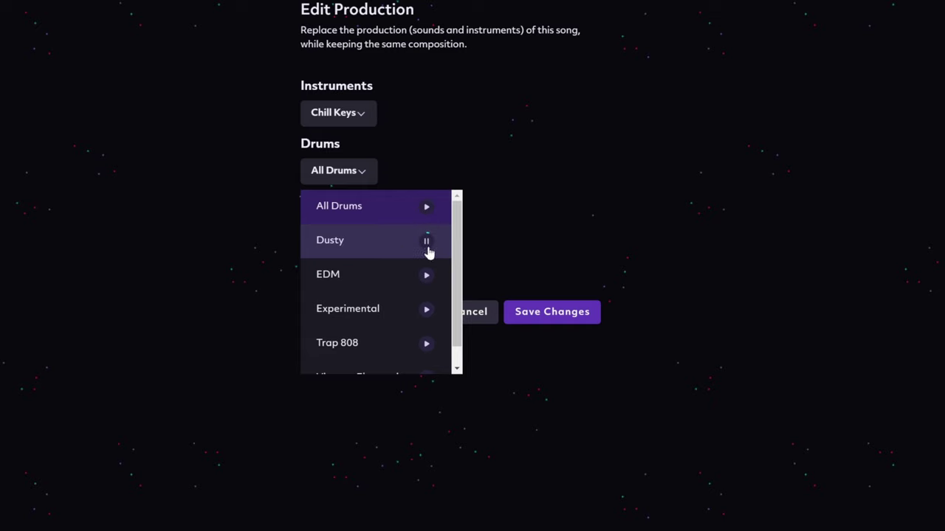
click(426, 359)
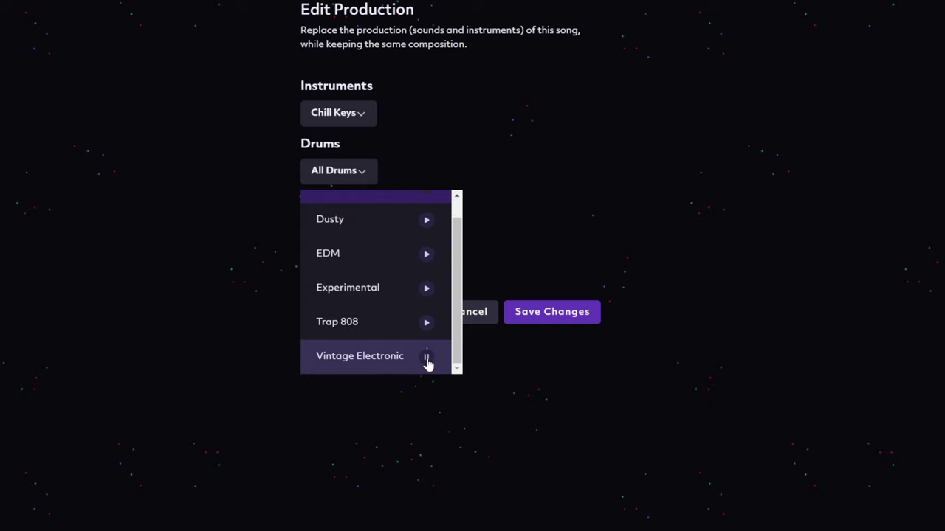
scroll(388, 247, up, 1)
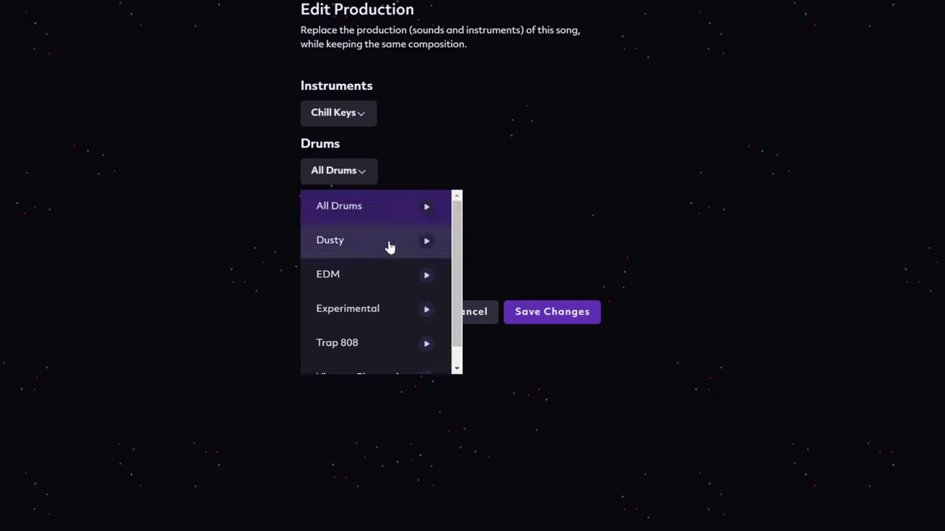
click(388, 243)
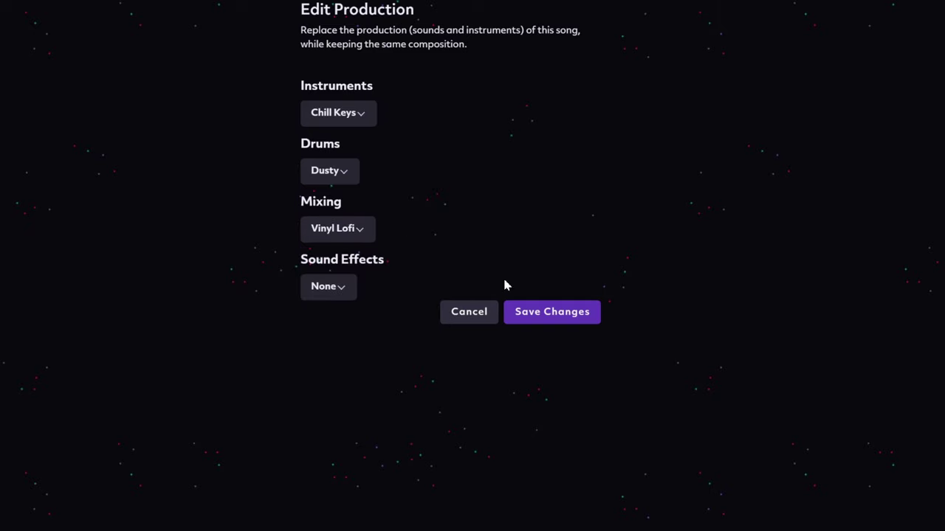
click(546, 312)
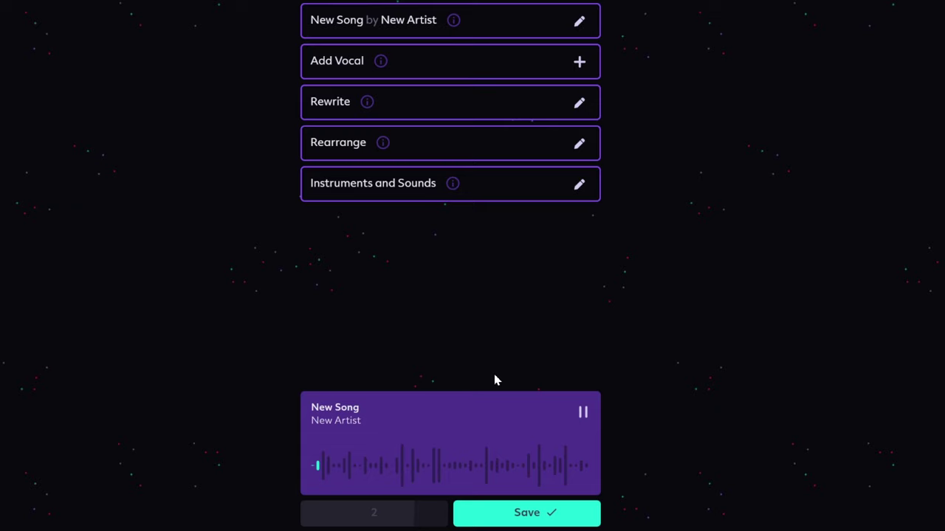
click(583, 414)
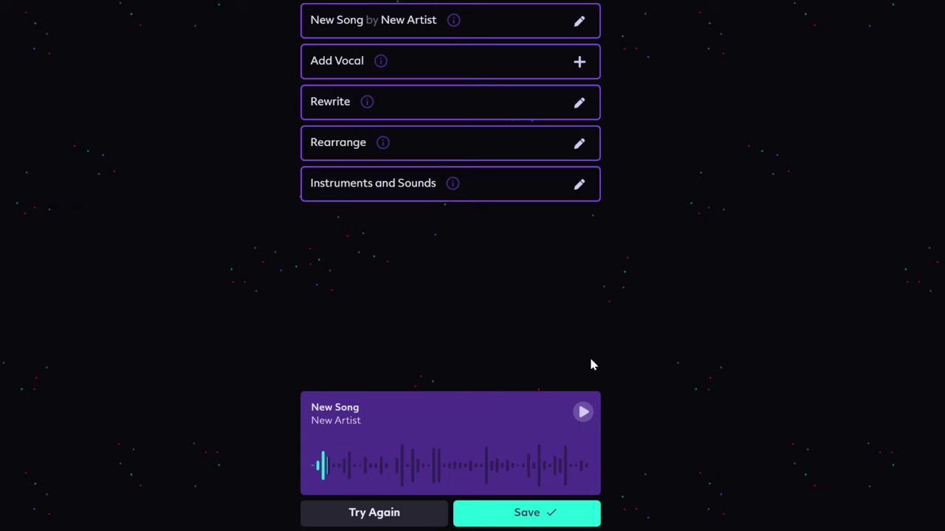
Step: Add auto vocals from y2mate.com-Logic-Theme-For-The-People-Near-Studio-Acapella-Best-On-Yt, with the emphasized section starting at about 00:16
click(579, 61)
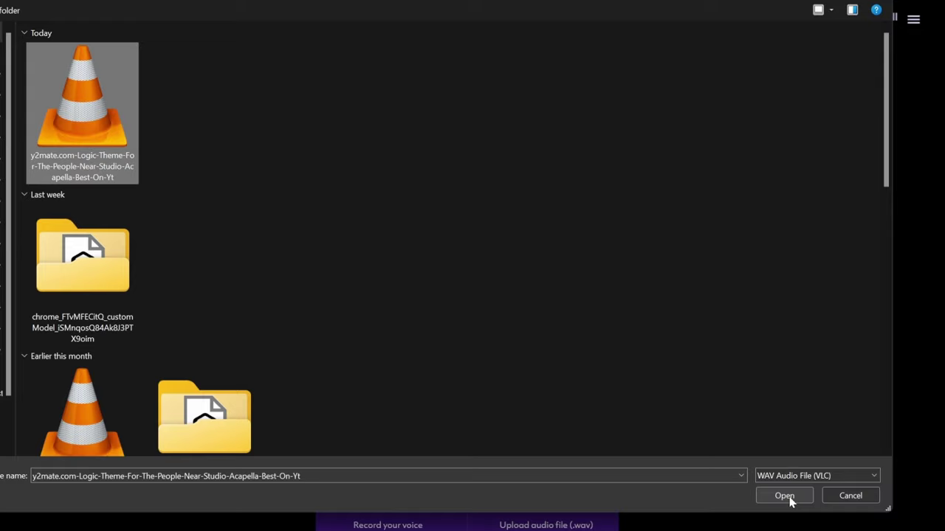
click(789, 497)
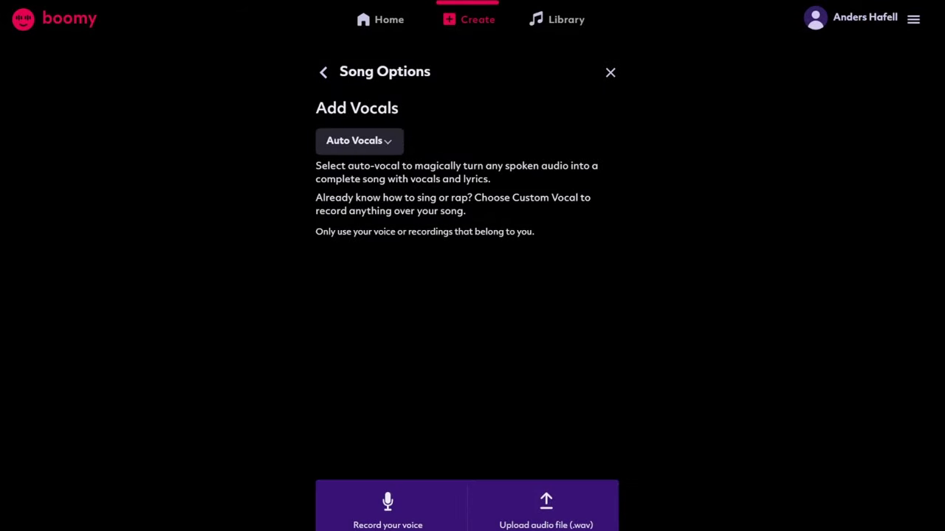
scroll(279, 345, down, 1)
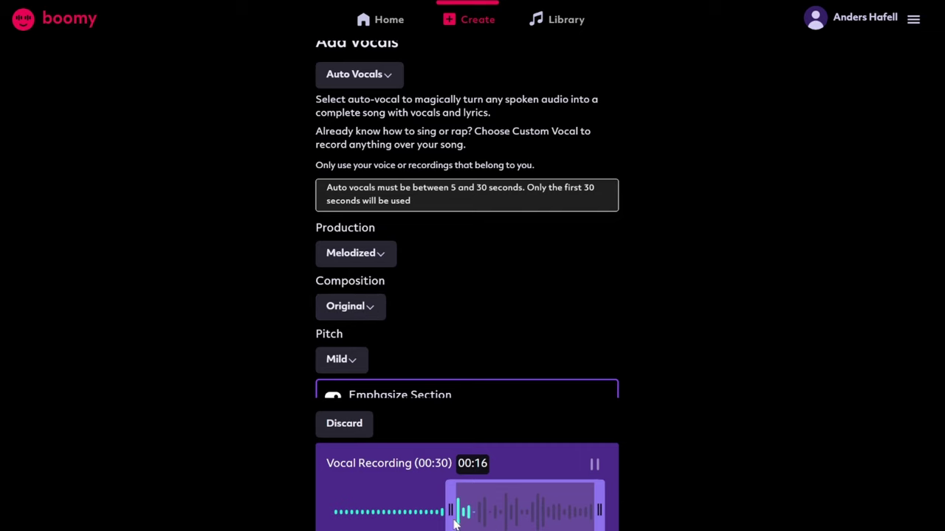
click(594, 464)
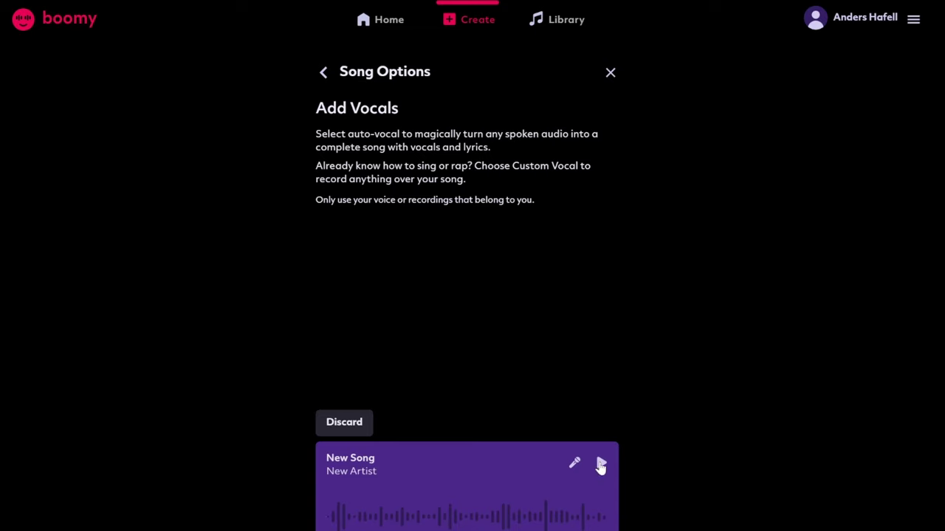
Step: Listen to the song with the added vocals
click(601, 464)
click(602, 468)
click(604, 468)
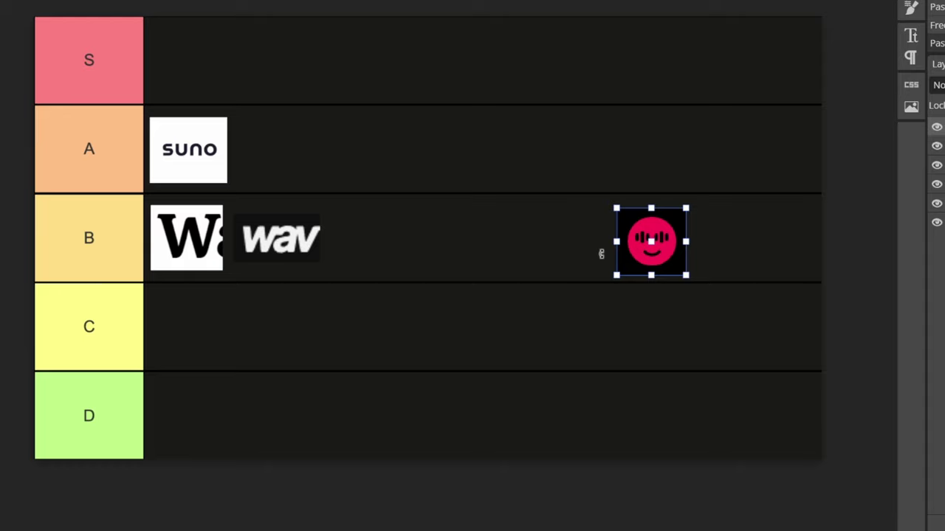
Step: Switch to the tier list image and move the Boomy logo beside the wav logo in row B
key(Left)
key(Left)
key(Left)
key(Left)
key(Left)
key(Left)
key(Left)
key(Left)
key(Left)
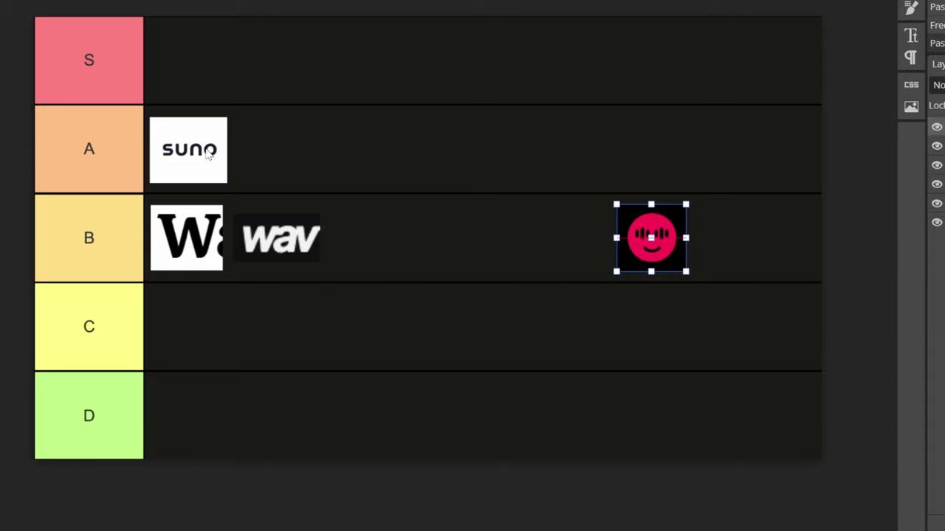
drag(644, 258, 365, 251)
Step: Move the W logo down to row C and put the wav logo in its place at the start of row B
drag(208, 248, 209, 339)
drag(295, 245, 219, 245)
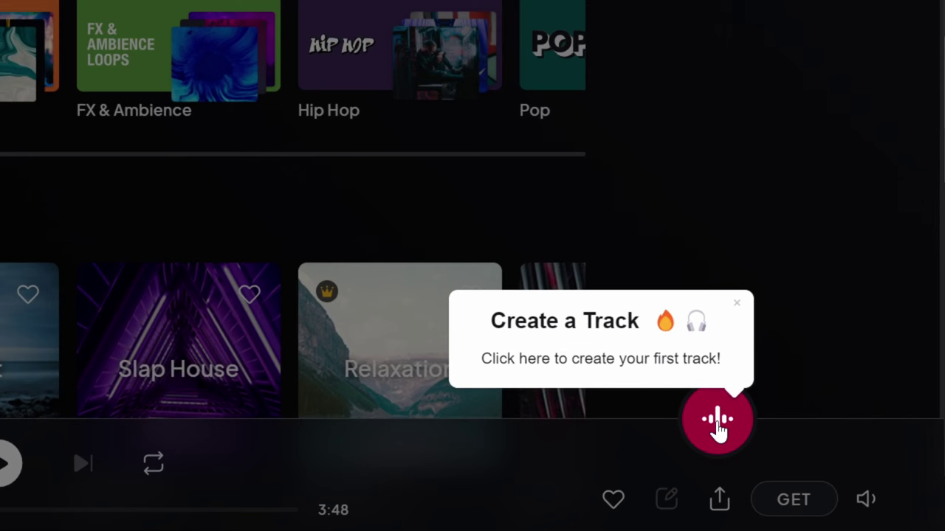
Step: Switch to Soundful and create a track preview with the EDM genre and the Tropical House template
click(718, 422)
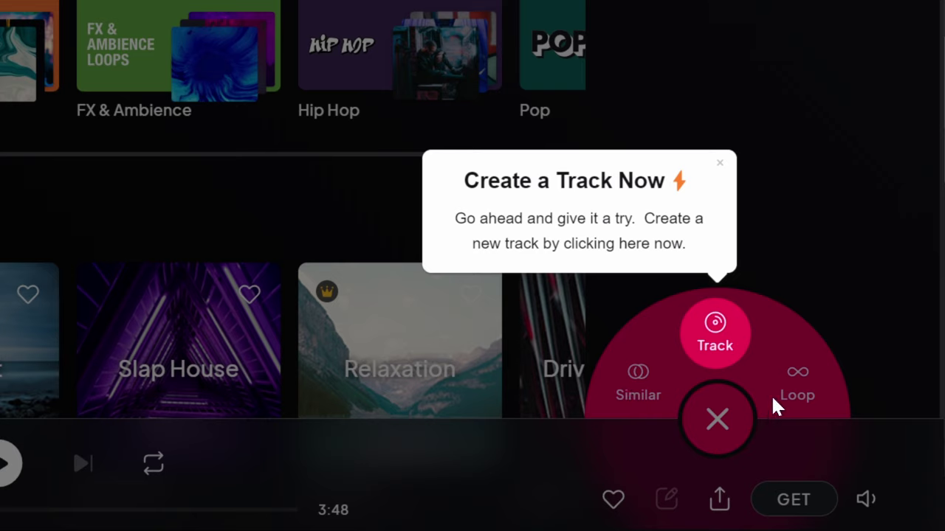
click(716, 336)
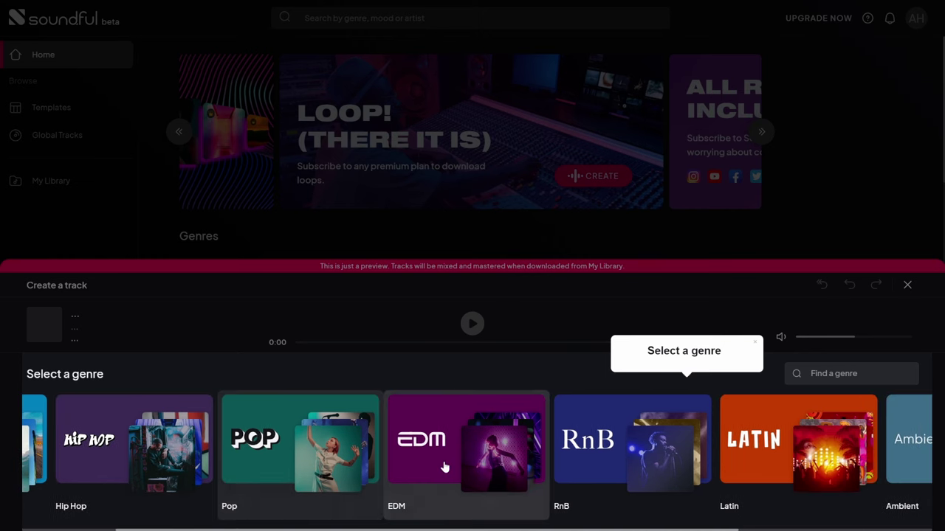
click(422, 471)
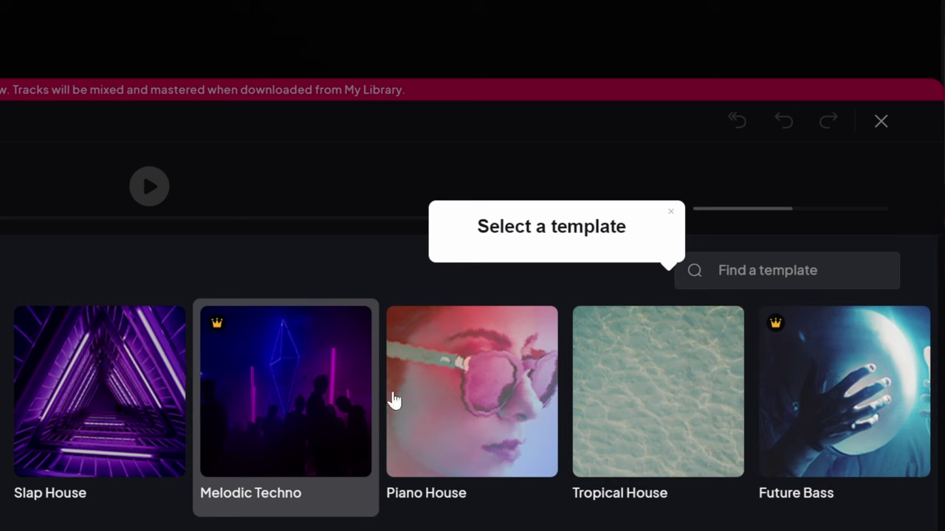
click(671, 421)
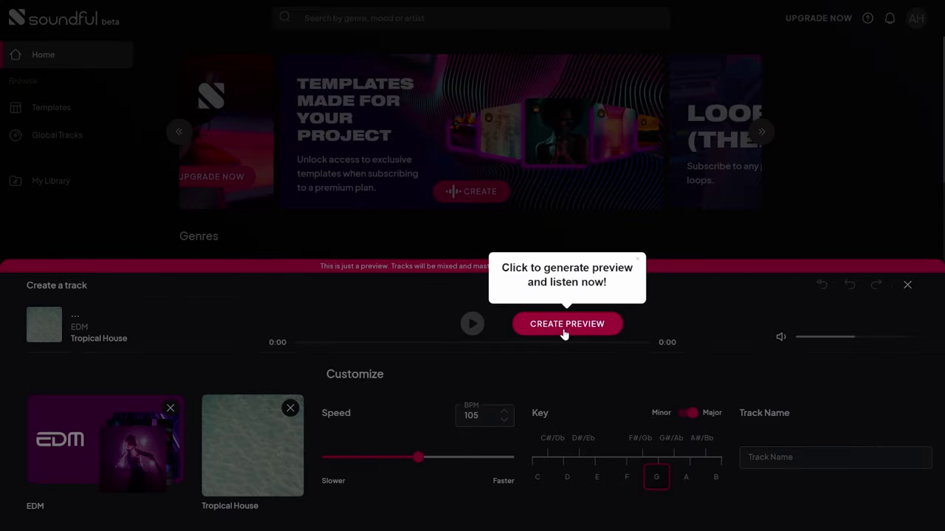
click(564, 329)
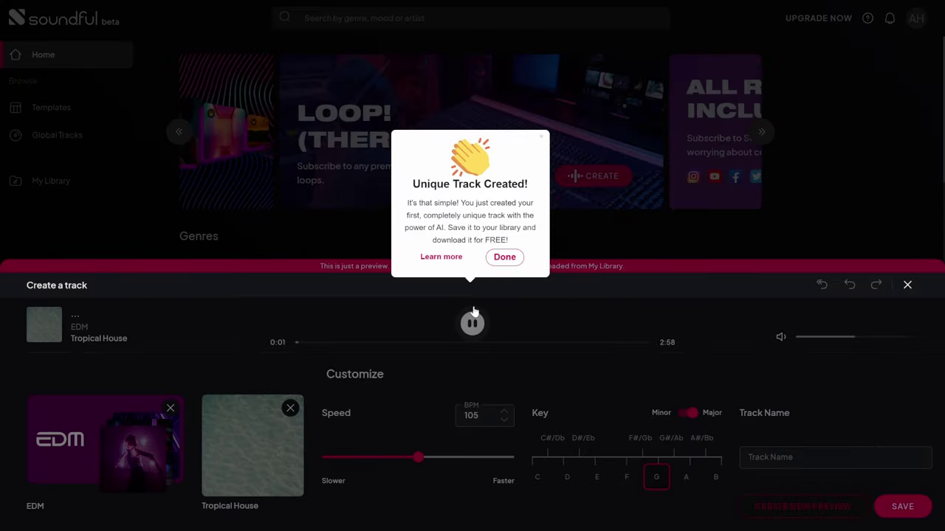
Step: Dismiss the track-created message and listen to the preview from about 0:32 and 1:11 onward
click(504, 257)
click(364, 344)
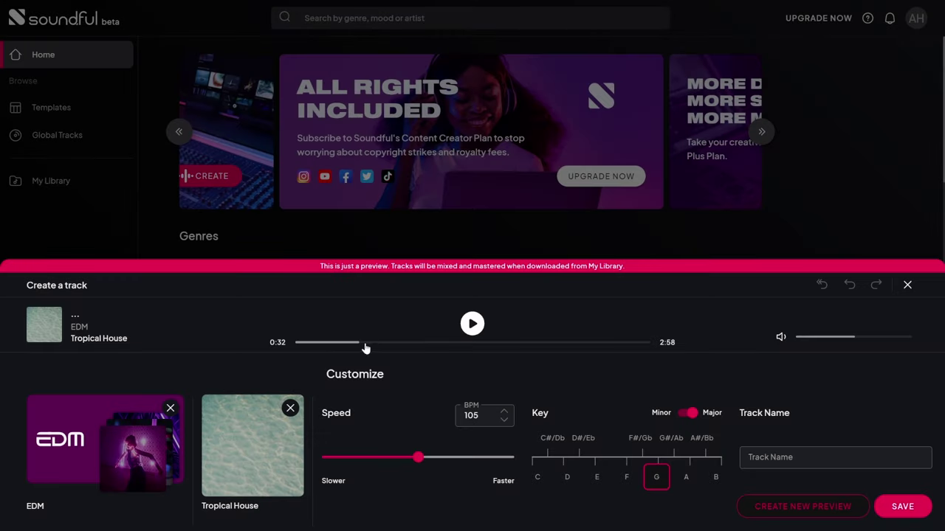
click(473, 325)
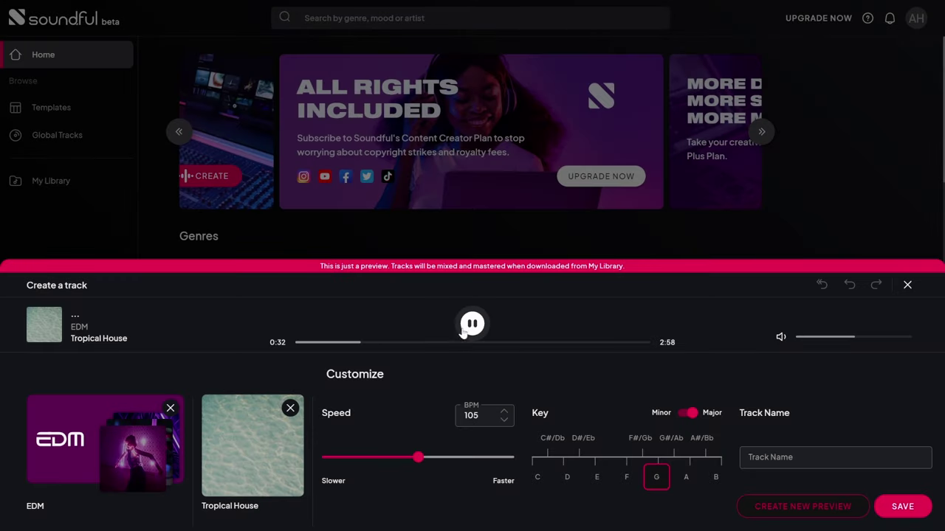
click(473, 325)
click(436, 343)
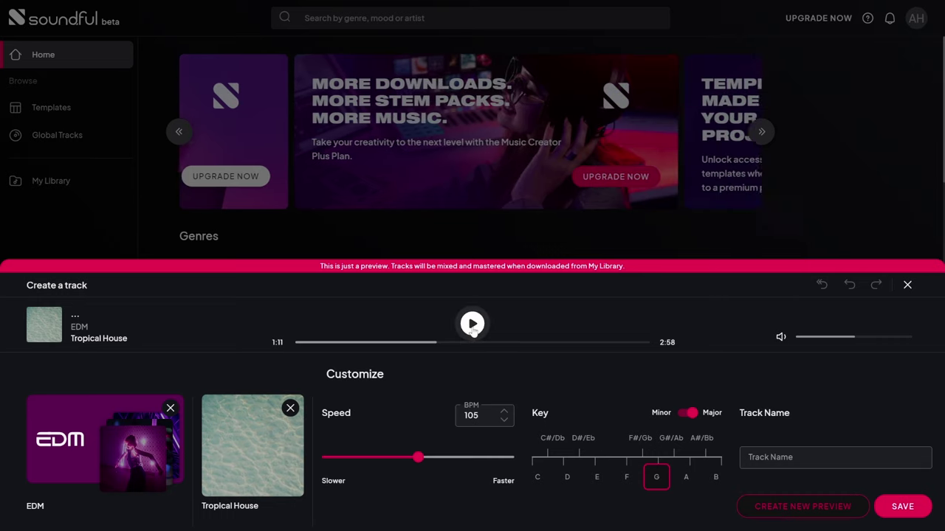
click(472, 325)
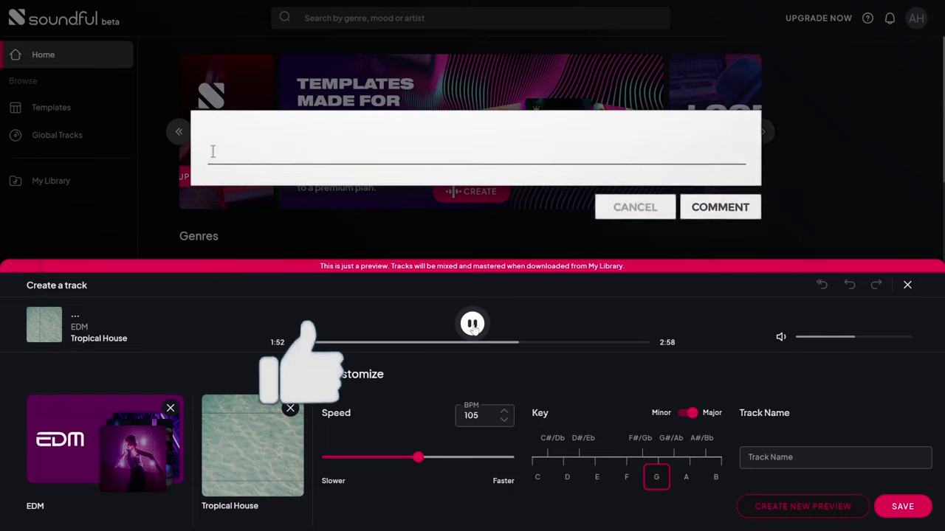
click(472, 325)
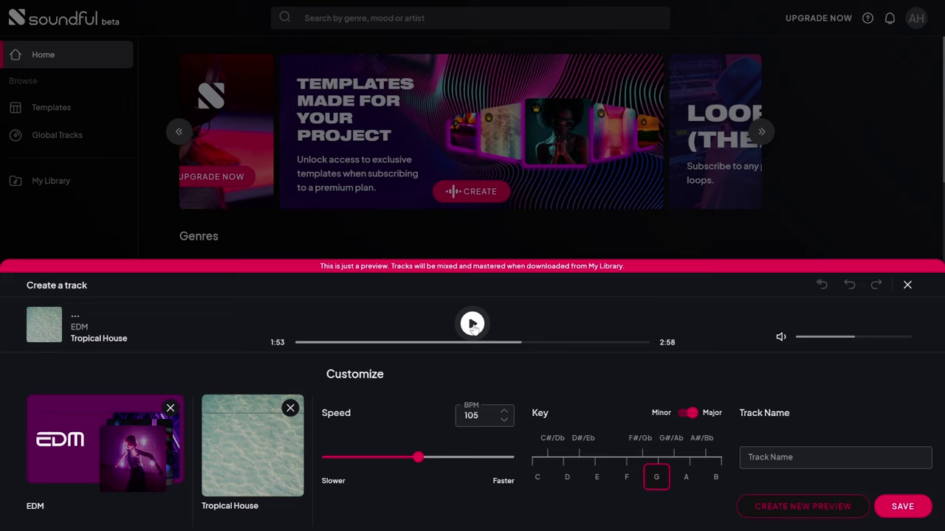
Step: Set the Tropical House track to 110 BPM in the key of C minor and save the track as andy1
drag(418, 458, 456, 458)
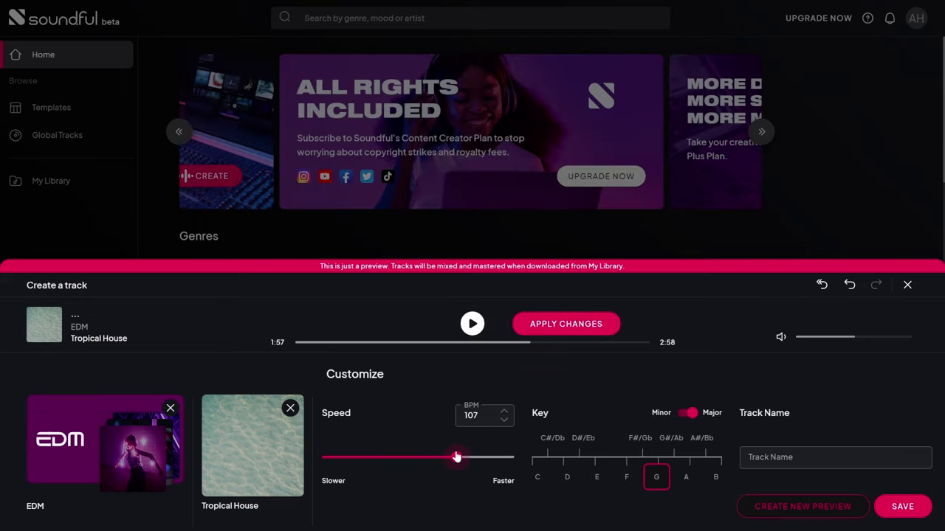
click(597, 477)
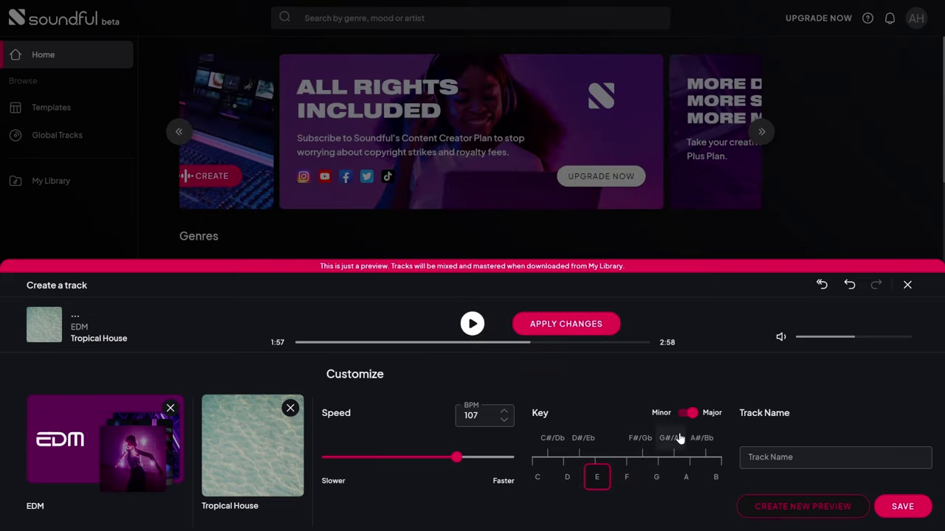
click(690, 415)
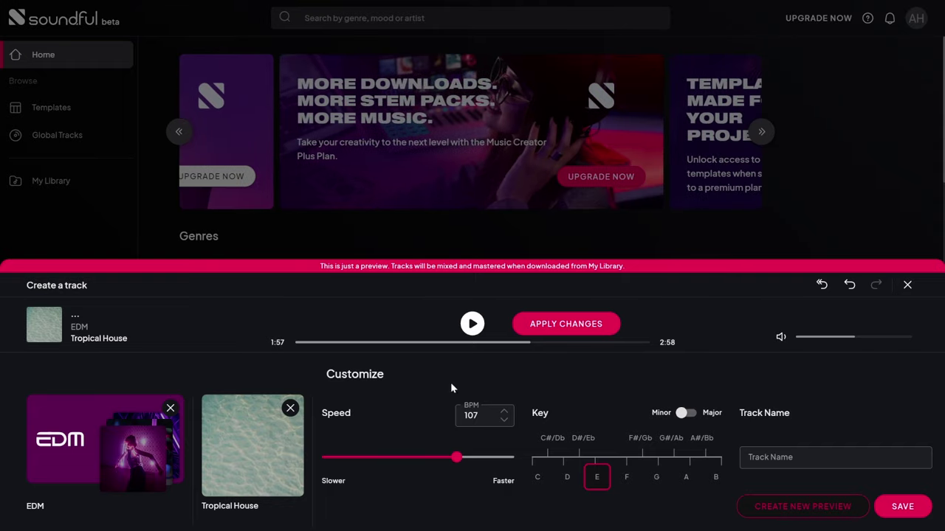
drag(457, 458, 514, 458)
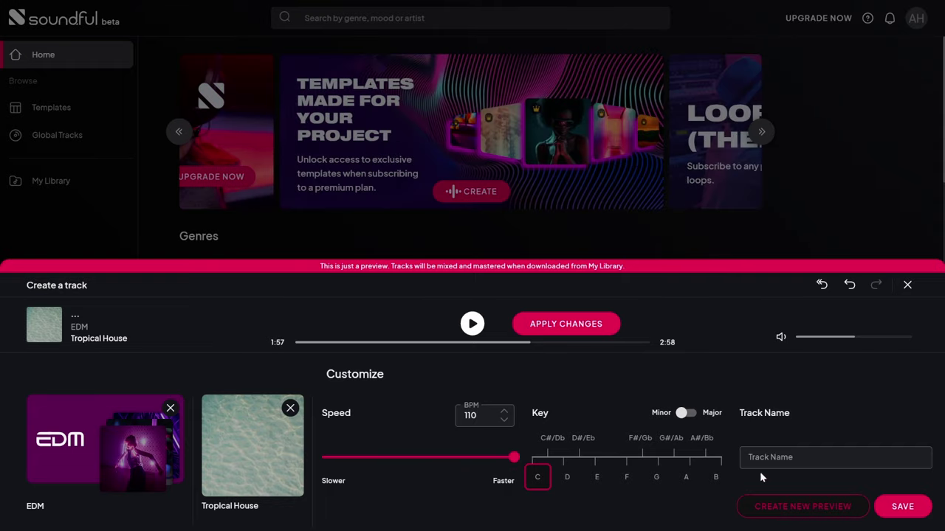
click(896, 510)
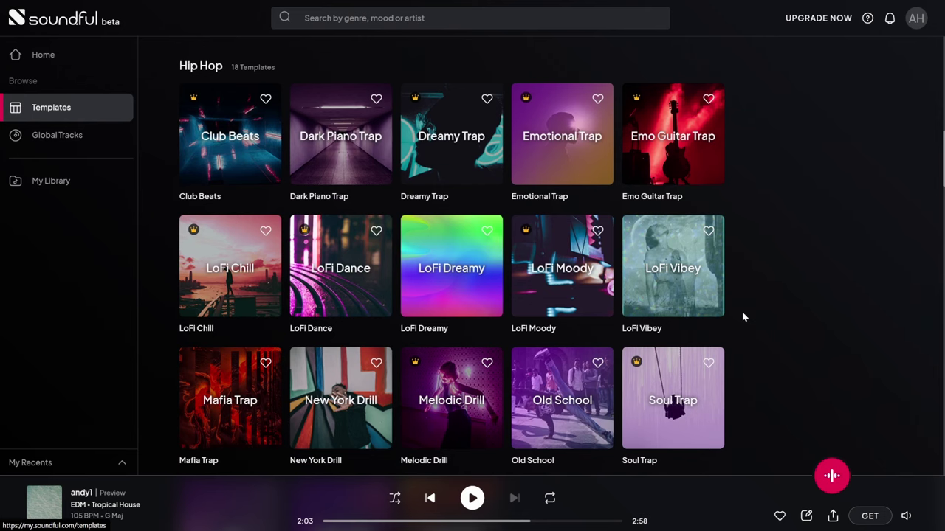
Step: Create a preview with the Hip Hop template Dark Piano Trap and listen to it from about 0:50
click(332, 189)
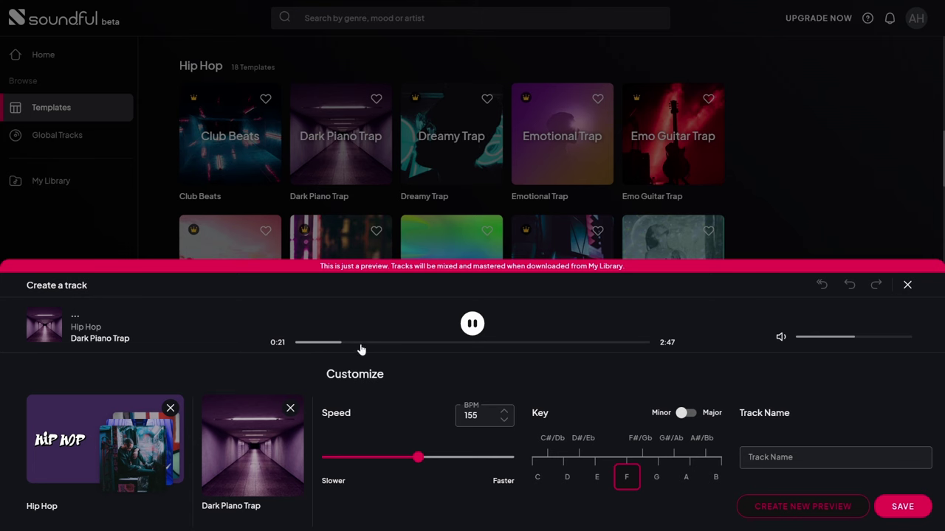
click(399, 343)
click(472, 325)
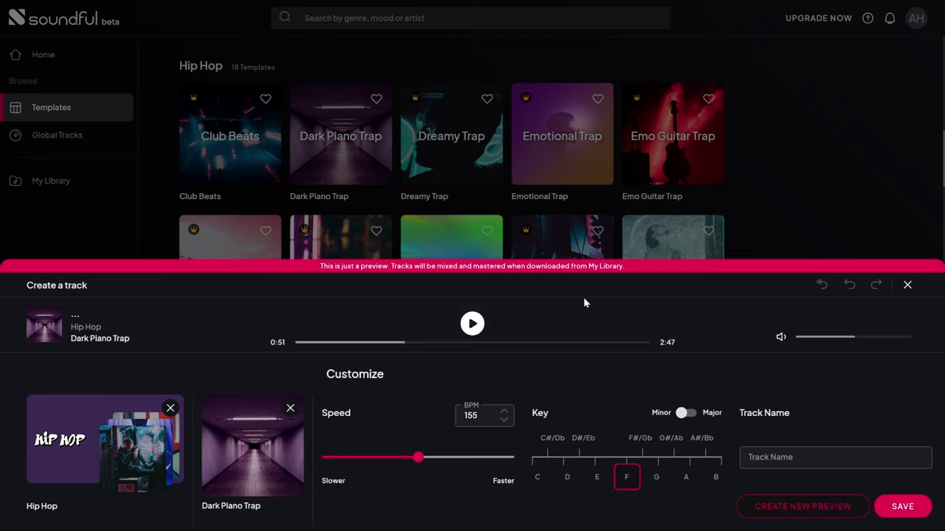
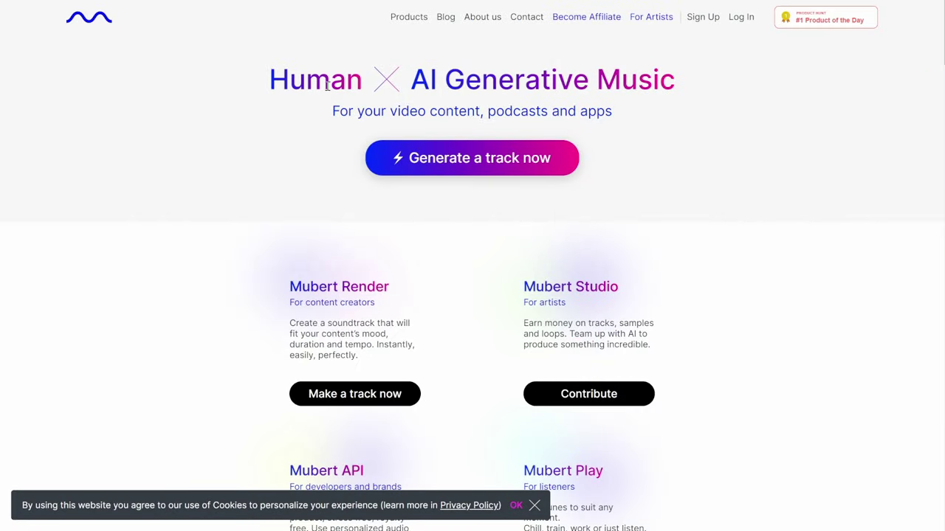
Step: Switch to the Mubert site and open its track generator, ready for a text prompt
drag(272, 83, 696, 97)
click(361, 126)
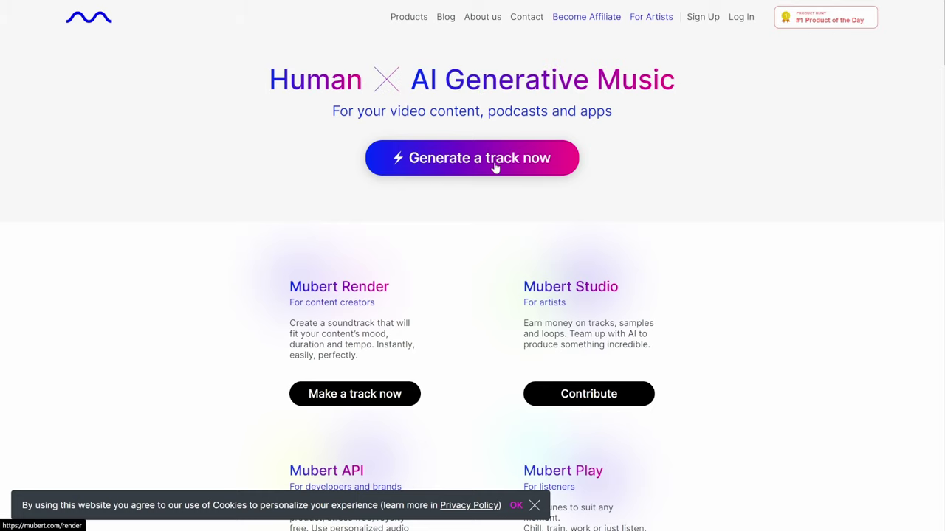
scroll(451, 259, down, 3)
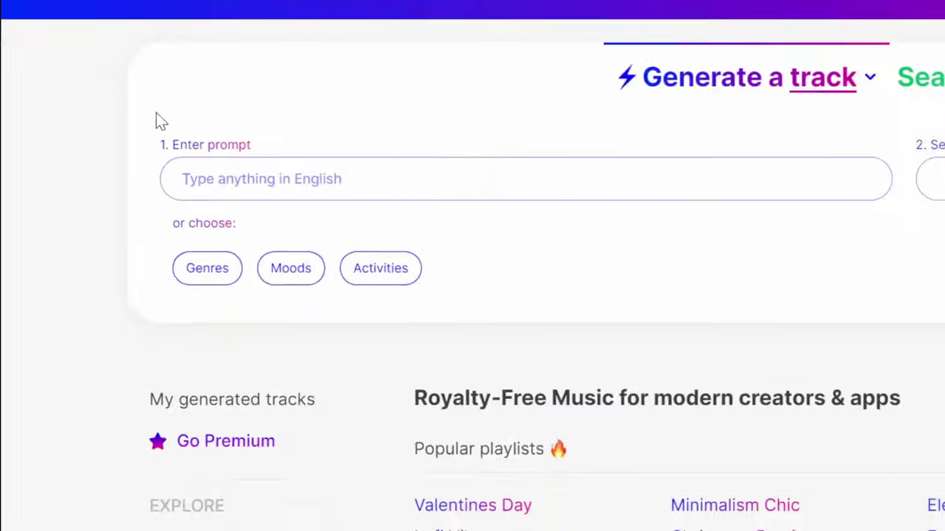
click(312, 210)
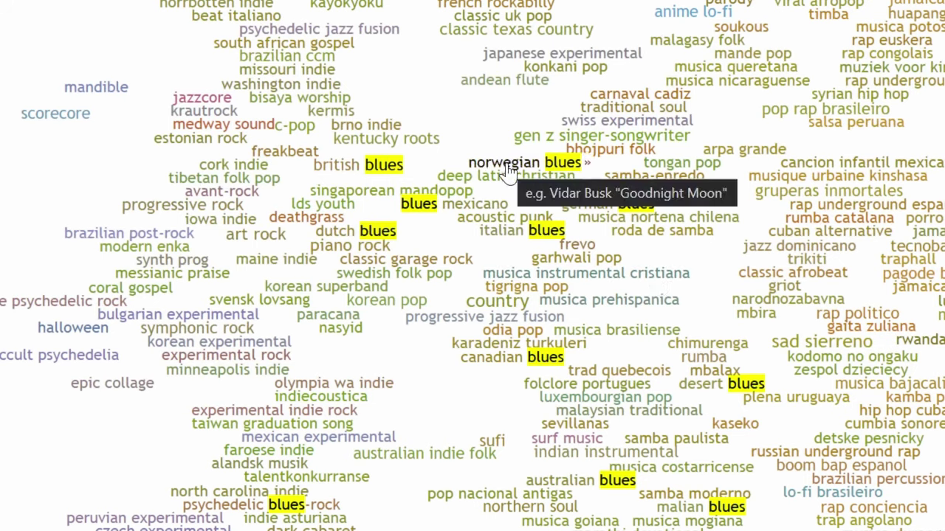
Step: Play the norwegian blues sample on the genre map and generate a 00:45 Mubert track from "norwegian blues with guitar solo"
click(508, 165)
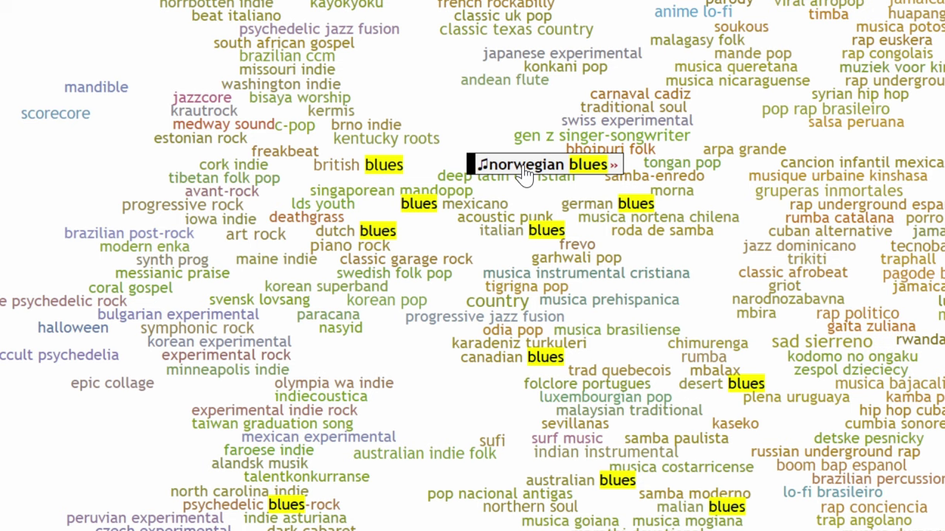
click(523, 177)
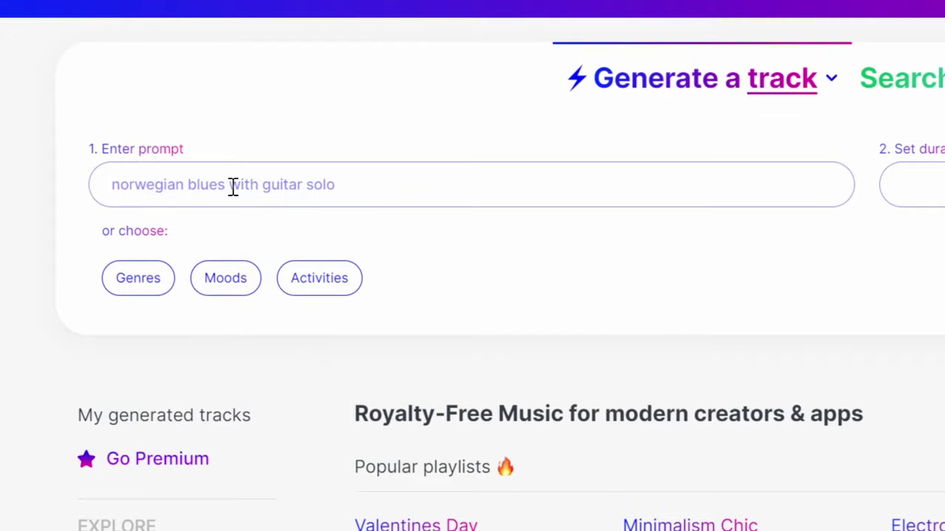
drag(233, 186, 379, 189)
click(702, 282)
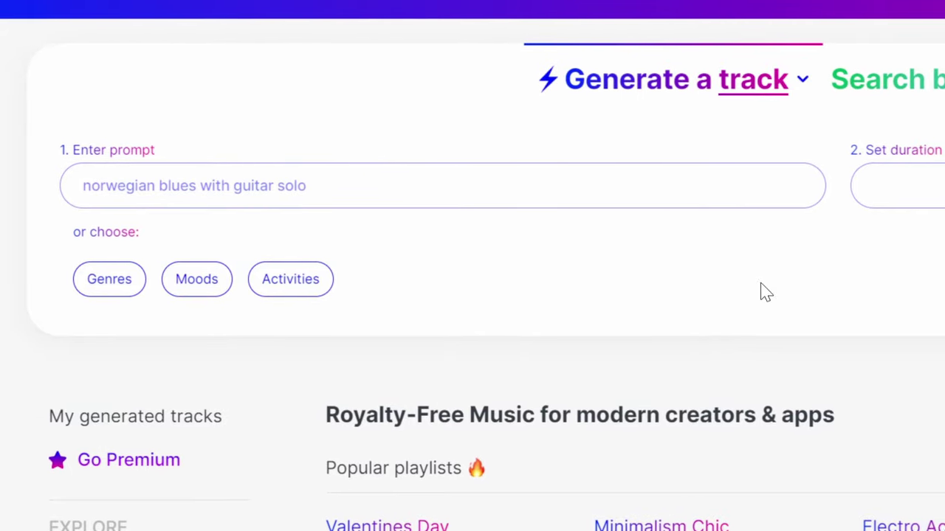
click(682, 194)
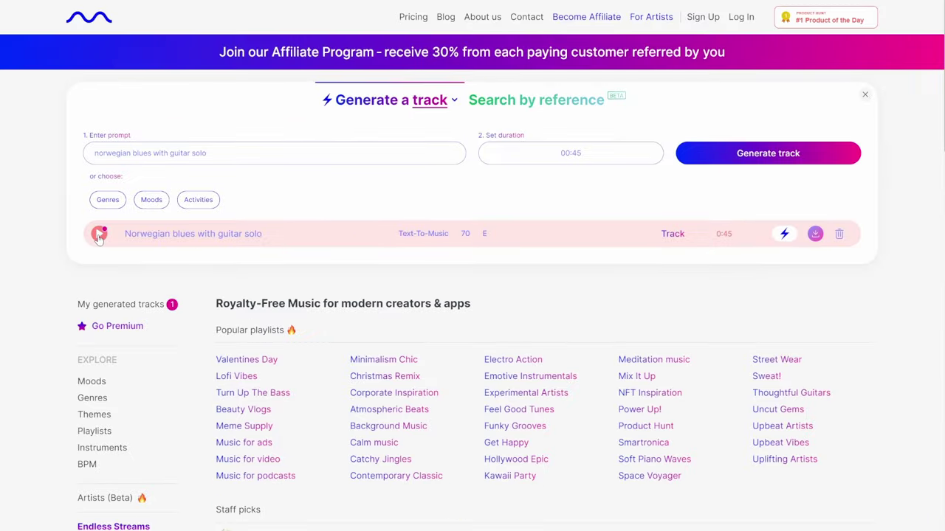
Step: Listen to the generated Norwegian blues track from the middle and from about 0:31 onward
click(99, 234)
click(514, 514)
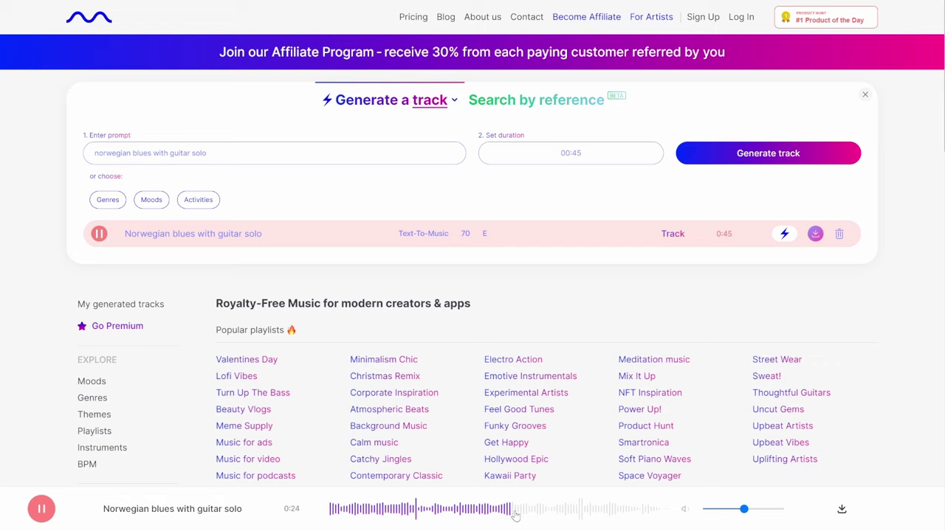
click(567, 513)
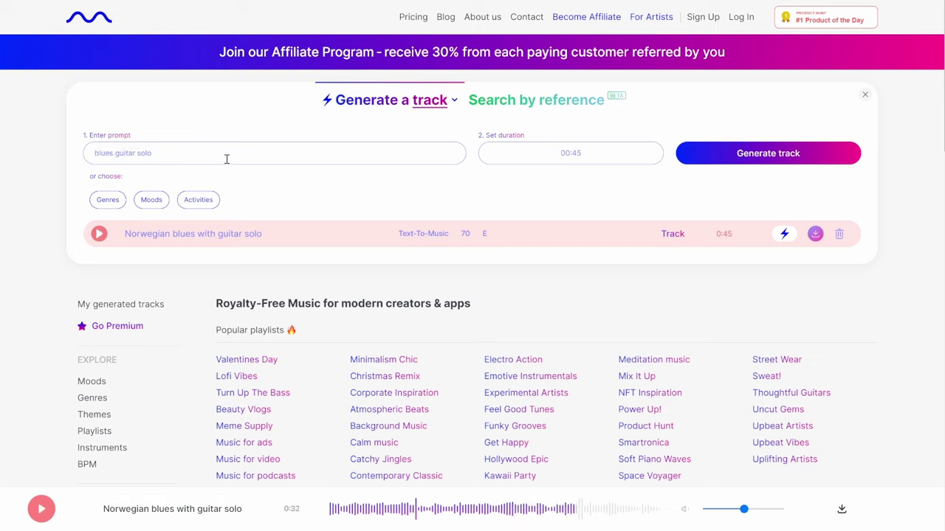
Step: Generate a 00:45 track from the prompt "blues guitar solo" and listen to it from about 0:07 onward
click(787, 161)
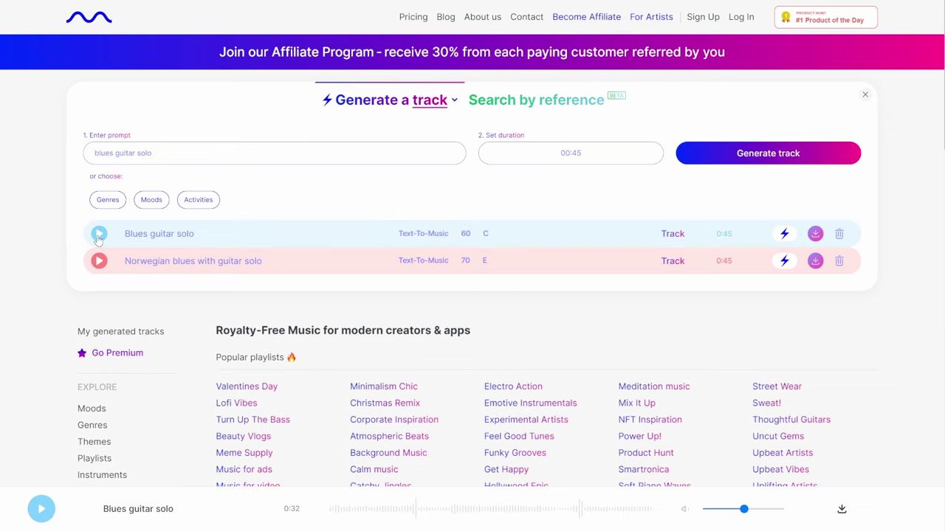
click(386, 513)
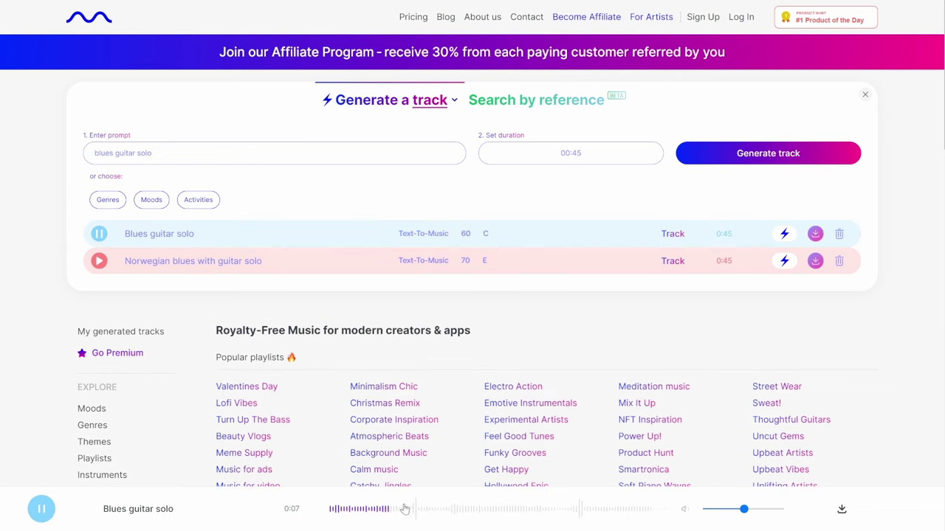
click(42, 509)
Step: Extend the prompt to "blues guitar solo like john mayer", generate the track and listen to it
click(193, 152)
text(like john mayer)
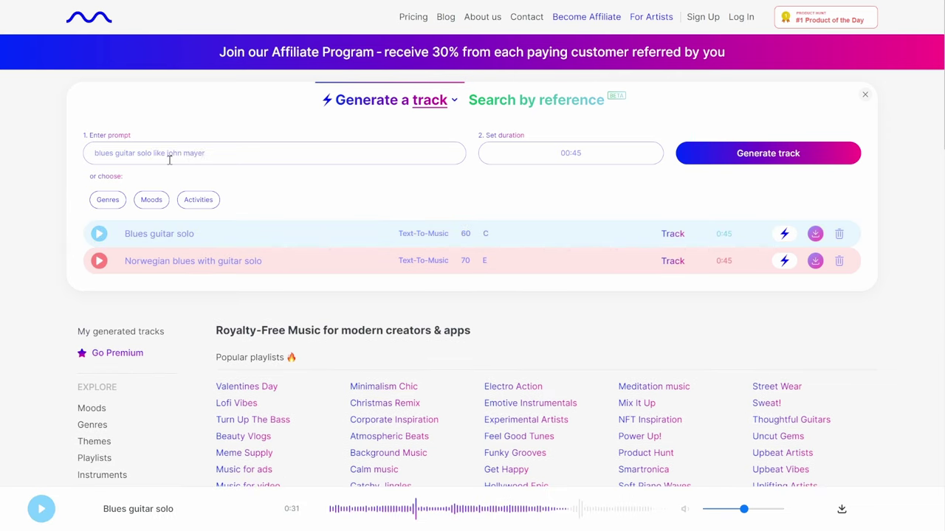
drag(153, 155, 289, 152)
click(762, 158)
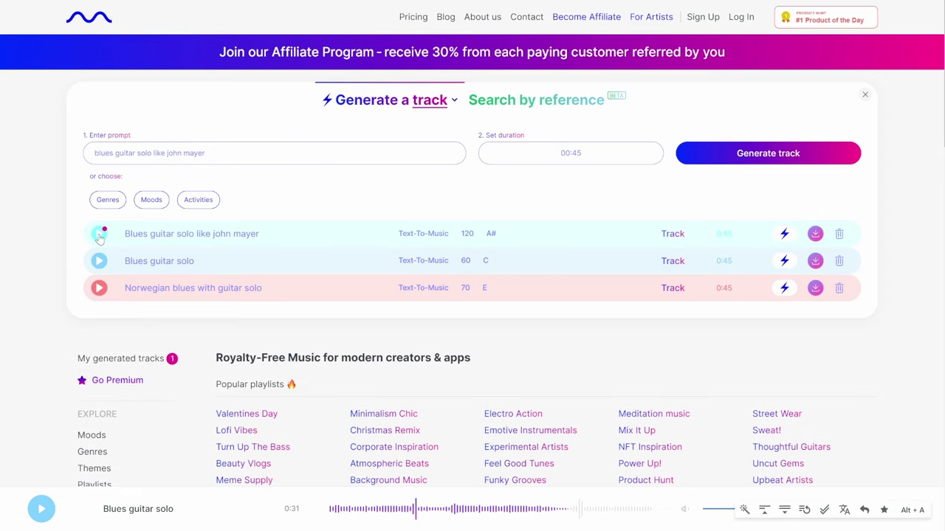
click(100, 234)
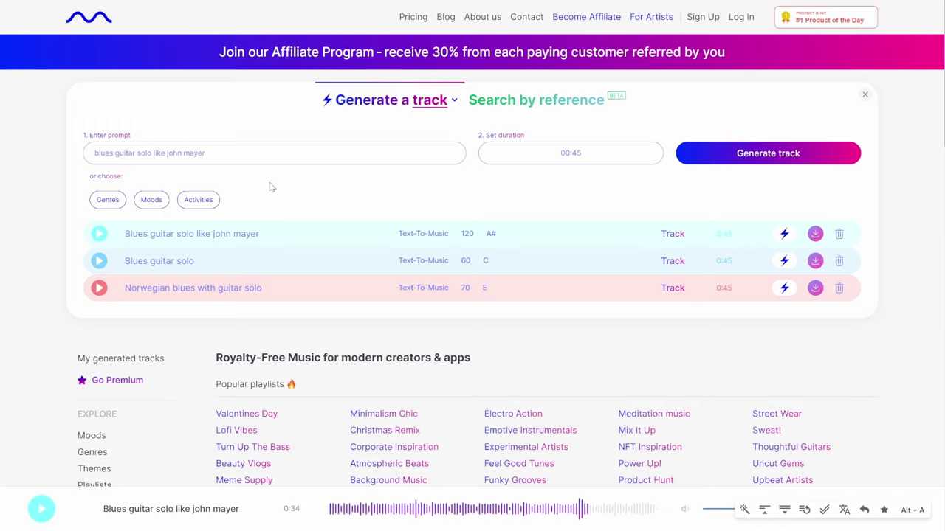
Step: Replace the prompt with "slow blues with guitar drums and bass, classic" and generate a 00:45 track
triple_click(269, 155)
text(slow blues with guitar drums and bass, classic)
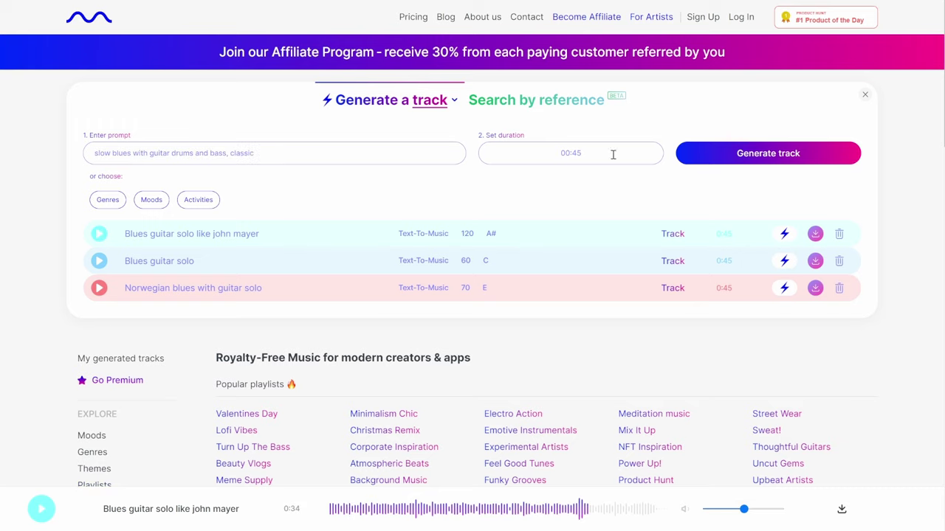
click(803, 155)
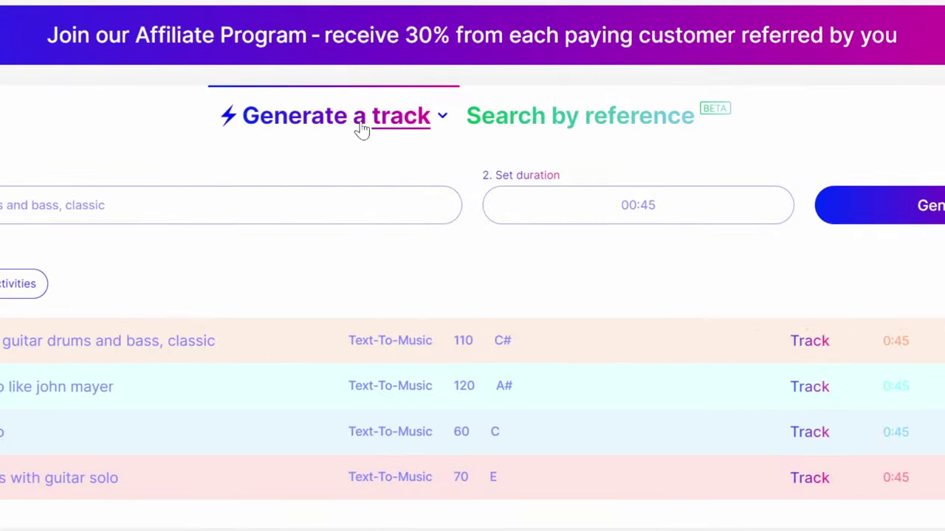
Step: Search Mubert for tracks by reference, using the copied link of the YouTube video "John Mayer - Wait Until Tomorrow (HD)"
click(416, 124)
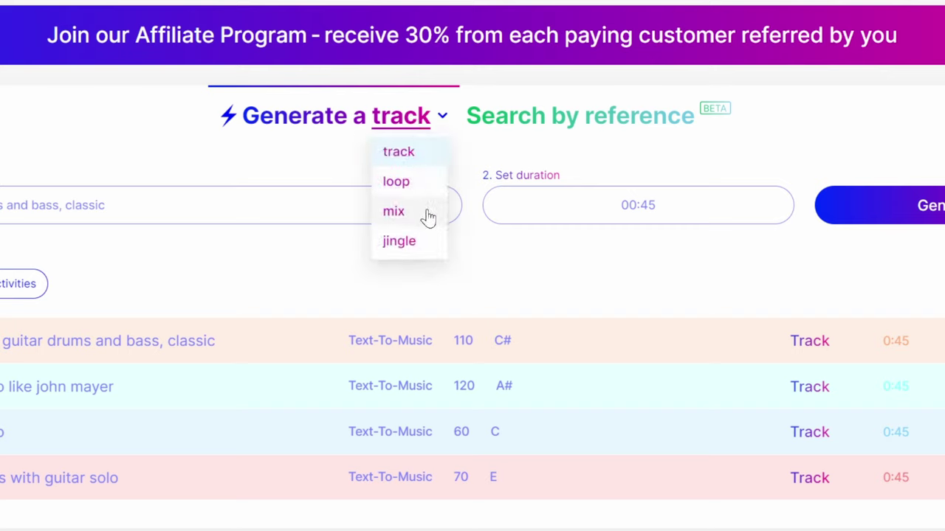
click(644, 127)
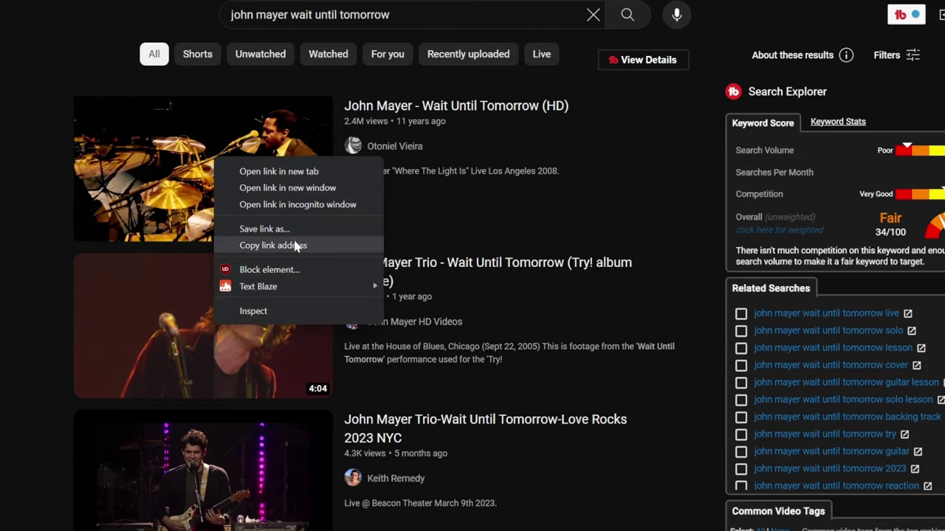
click(251, 245)
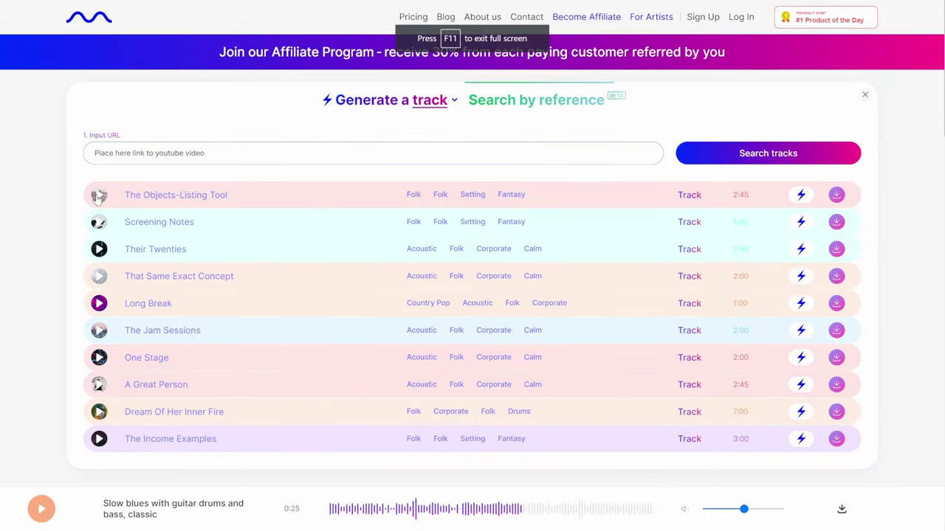
Step: Listen to The Objects-Listing Tool from the reference results, jumping to about 1:18 and 1:43
click(99, 196)
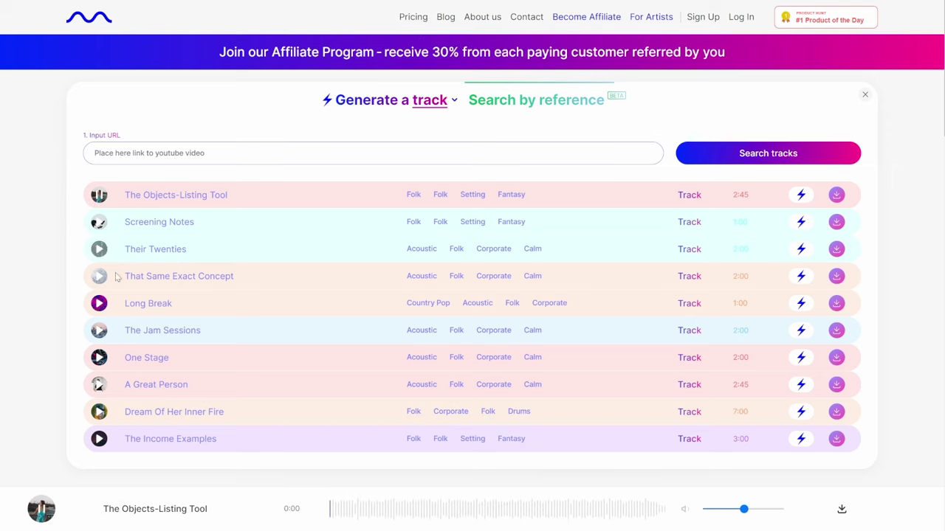
click(409, 509)
click(492, 511)
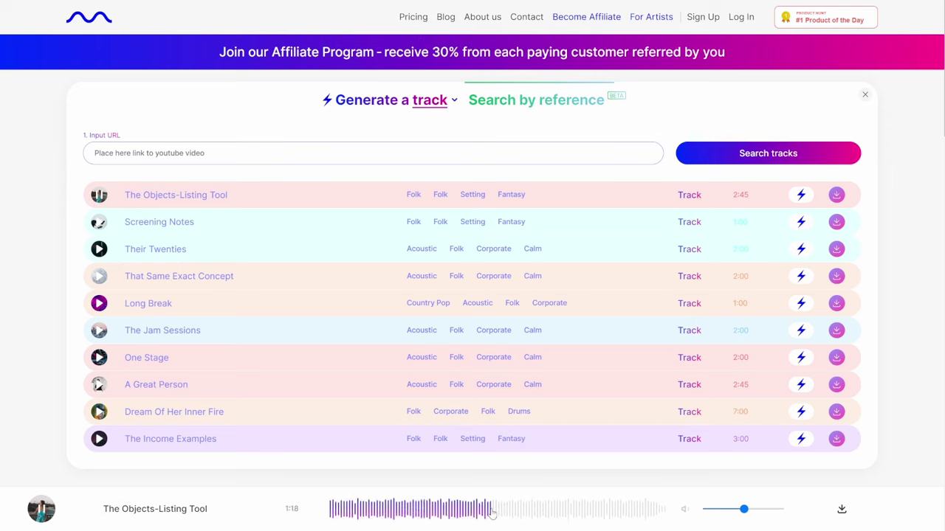
click(542, 513)
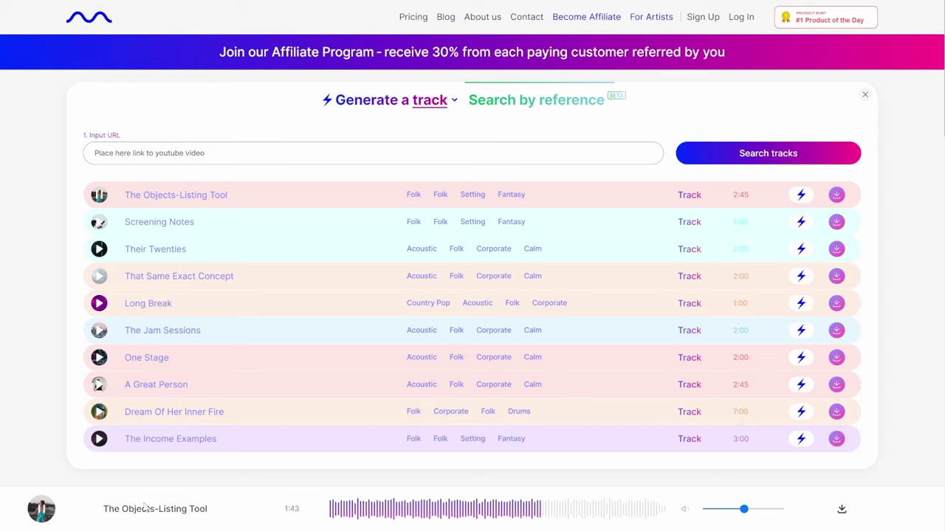
Step: Listen to Screening Notes from the reference results, skipping ahead to about 0:37
click(98, 221)
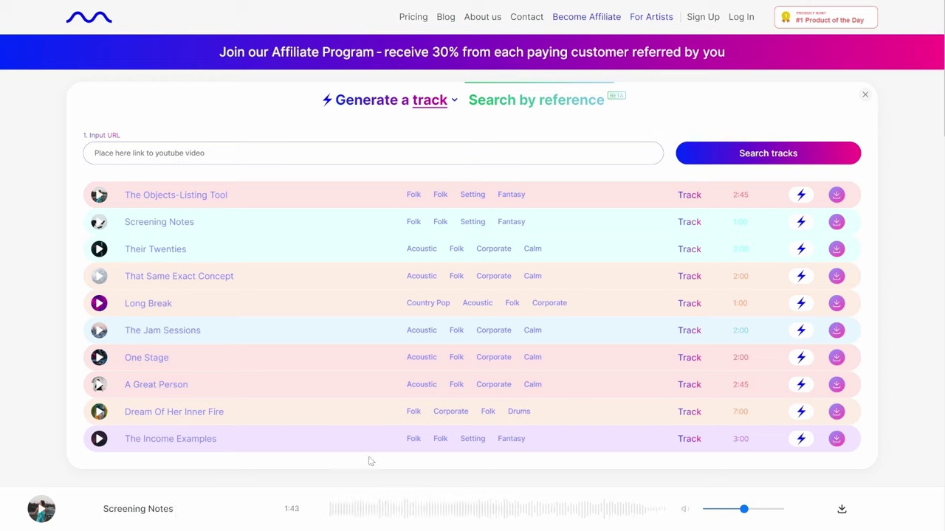
click(448, 511)
click(536, 511)
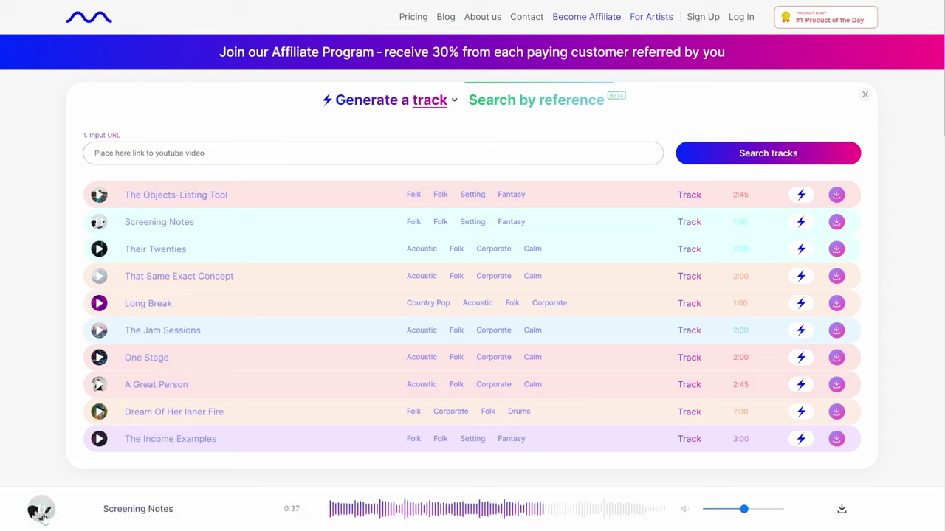
Step: Listen to Long Break from about 0:20 and 0:43, and play The Jam Sessions
click(98, 304)
click(439, 511)
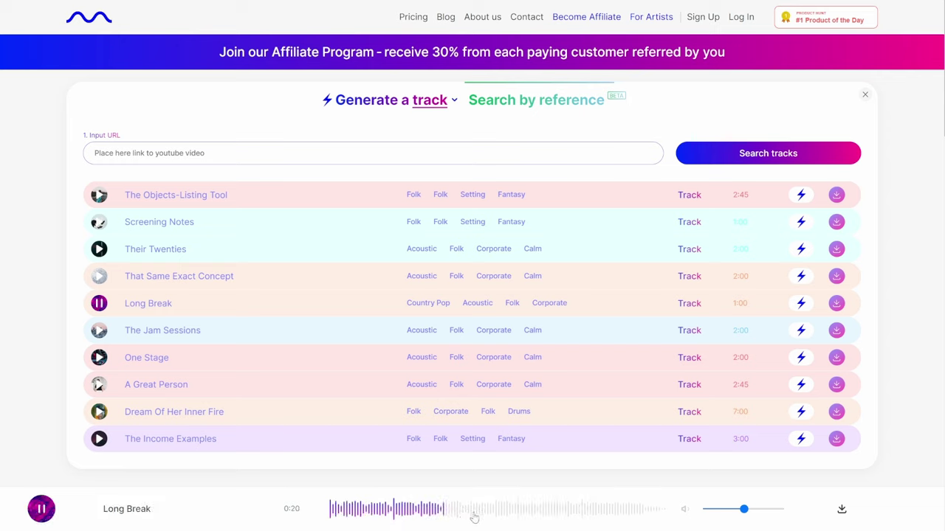
click(577, 510)
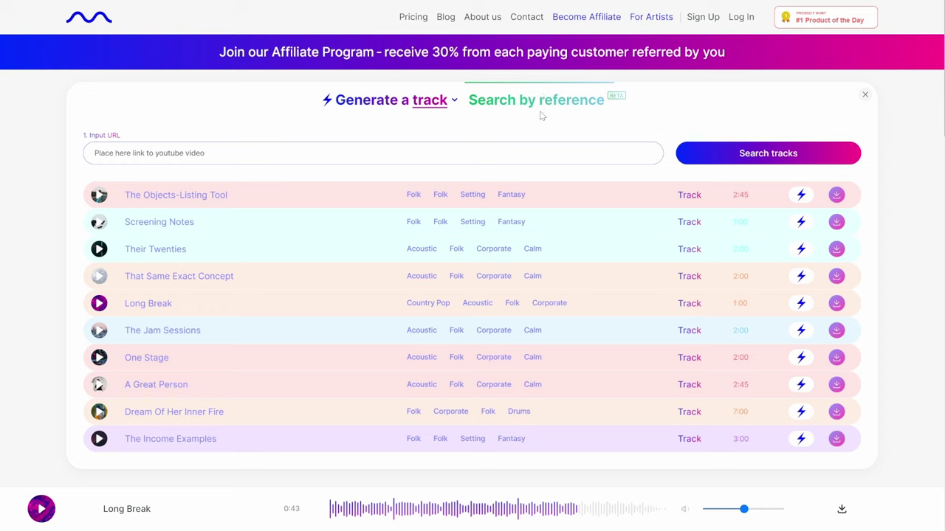
click(99, 330)
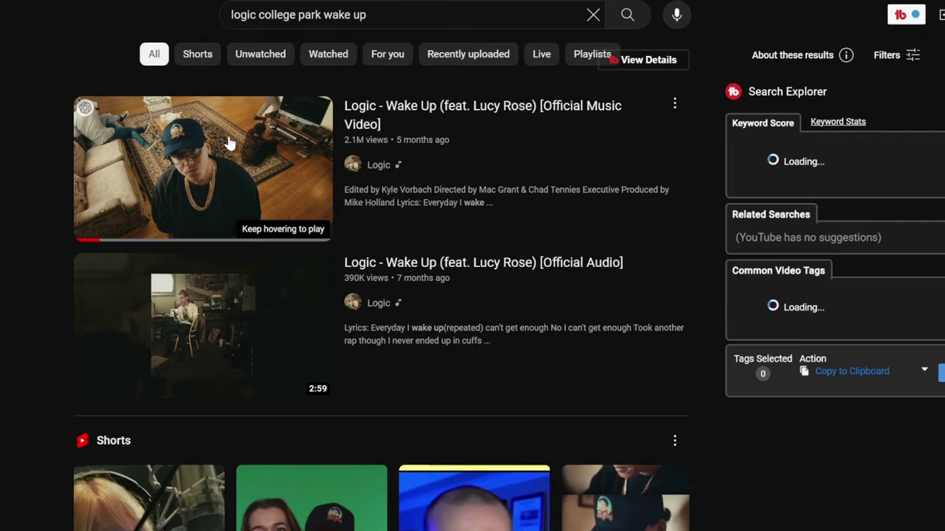
Step: Search Mubert by reference using the copied link of the YouTube video "Logic - Wake Up (feat. Lucy Rose)", and play My Personal Beliefs, skipping to about 0:16
right_click(229, 142)
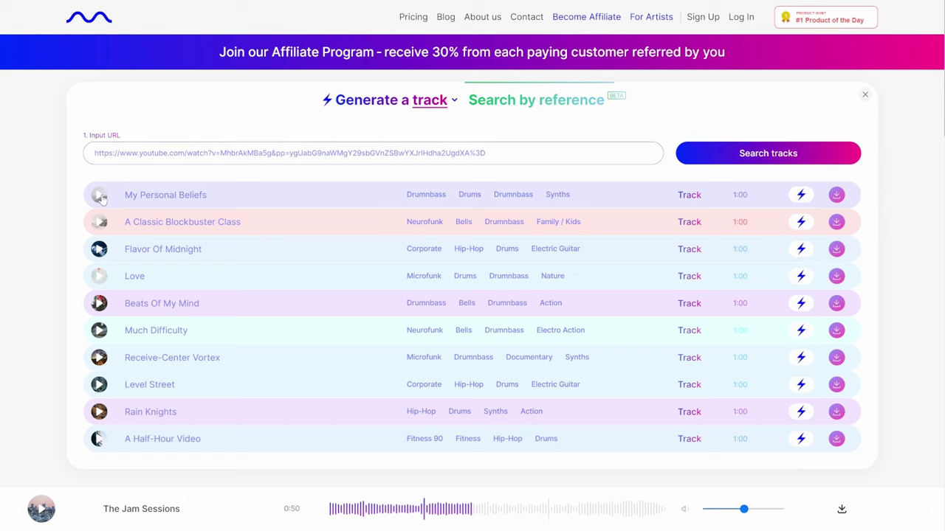
click(101, 195)
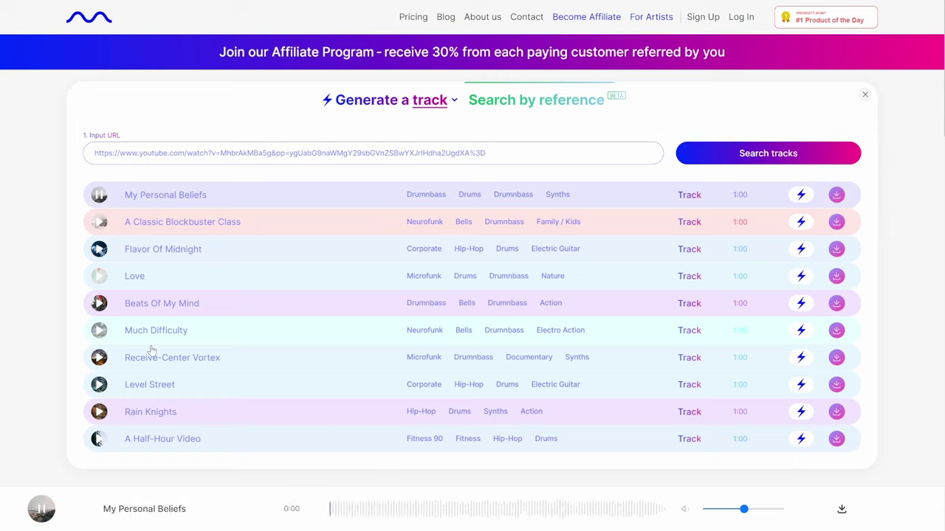
click(416, 511)
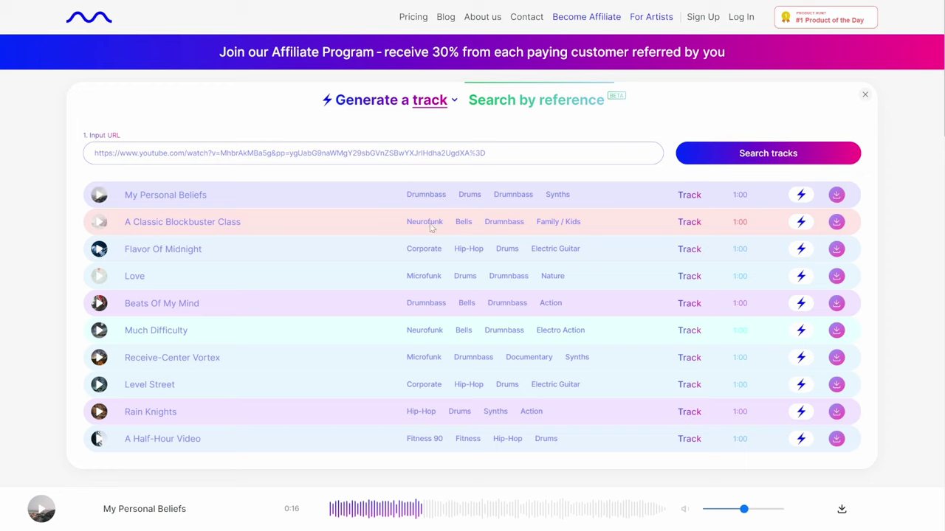
Step: Preview Love, Rain Knights and Level Street from the reference results, skipping Level Street ahead to about 0:11
click(99, 276)
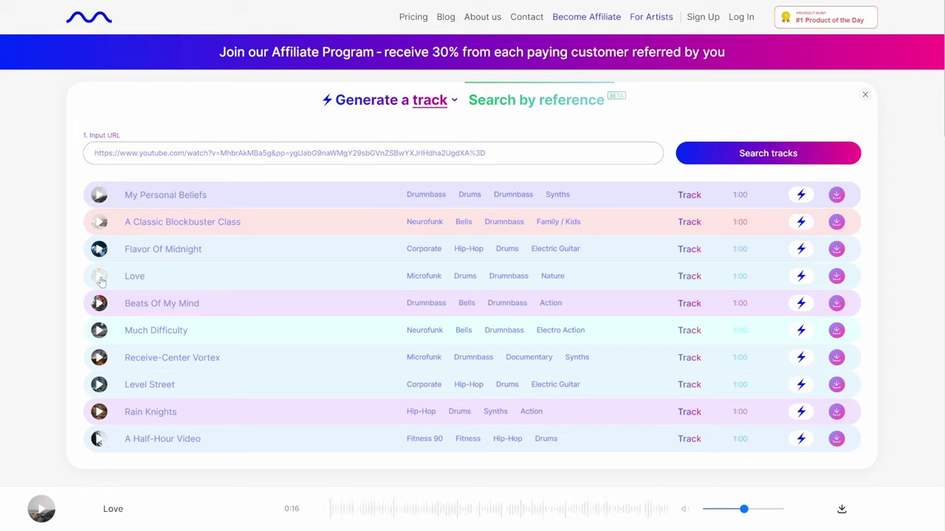
click(100, 412)
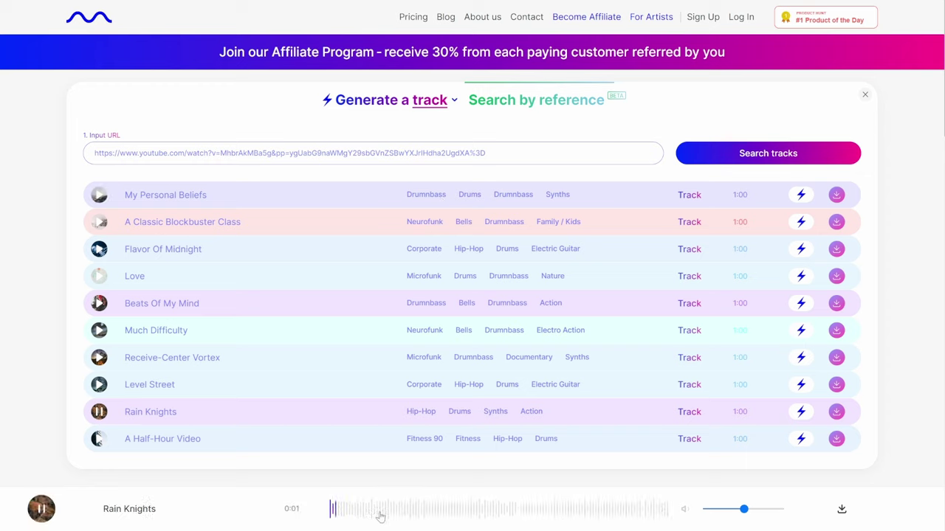
click(100, 384)
click(389, 513)
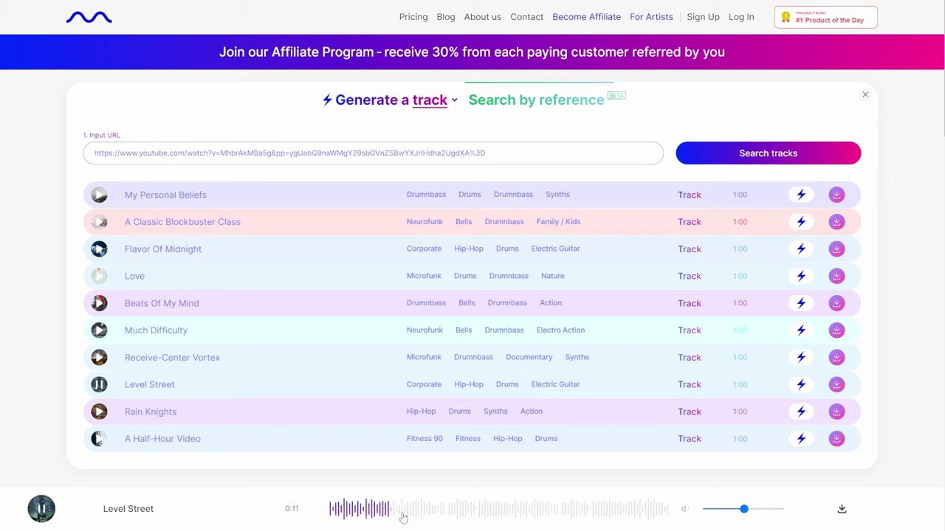
key(space)
Step: Listen to the generated 45-second Cake pop jingle in Mubert, skipping ahead in its waveform
click(239, 373)
click(446, 509)
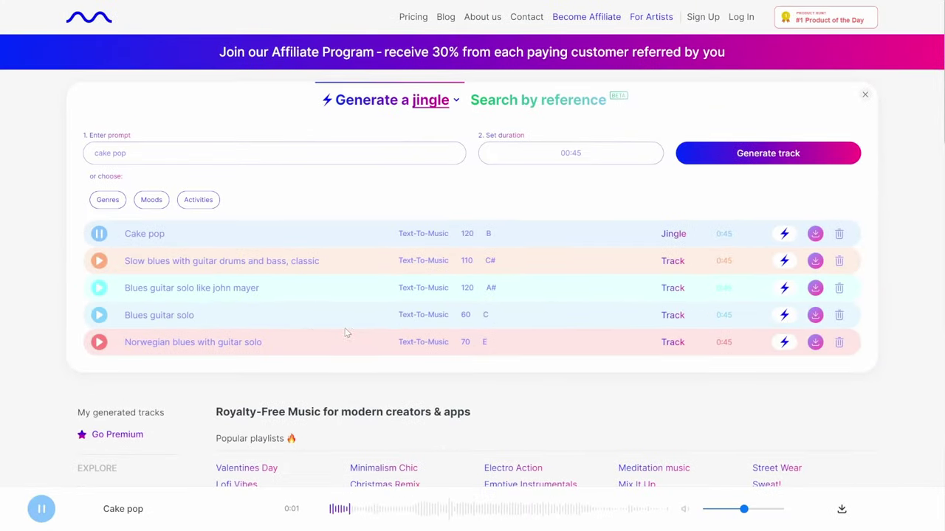
click(417, 513)
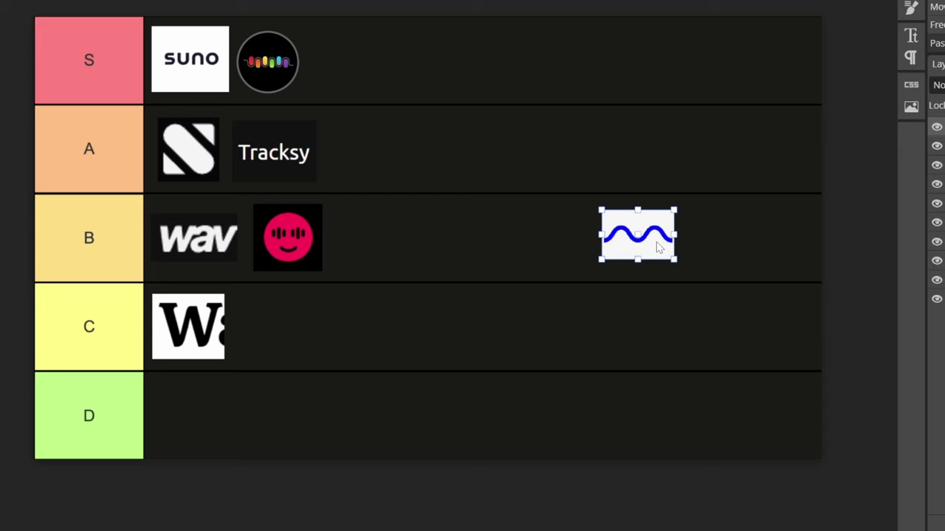
Step: Switch to the tier list and place the Mubert logo in tier A, beside Tracksy
drag(657, 245, 383, 155)
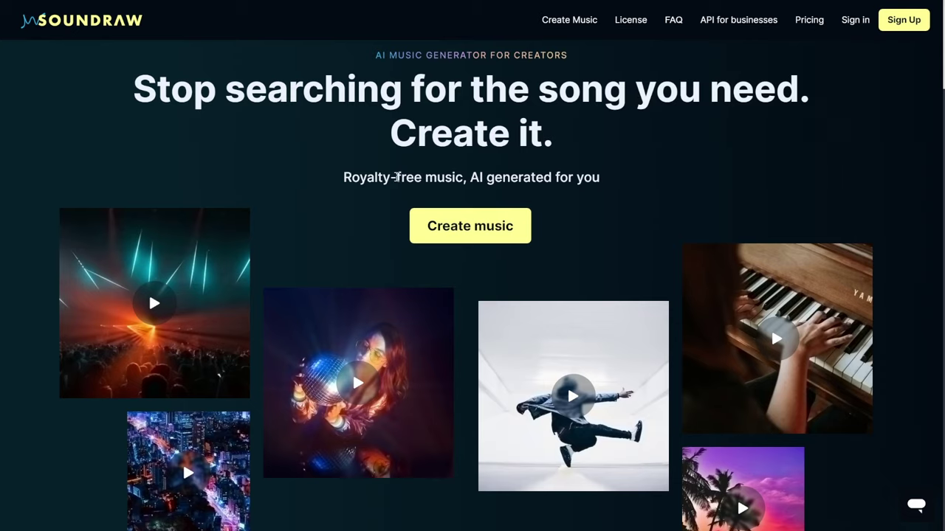
Step: Switch to Soundraw, start creating music, and restrict the tempo to Fast while keeping the length at 3:00
click(484, 220)
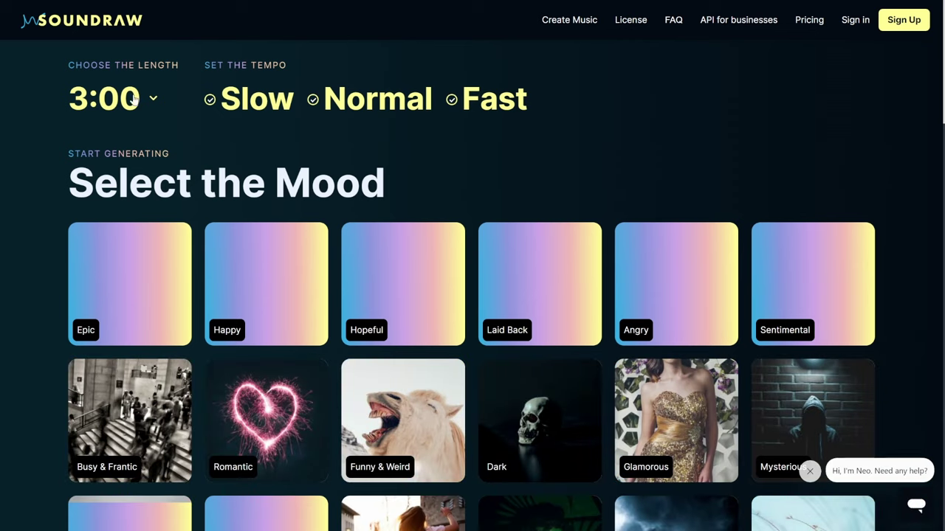
click(119, 98)
scroll(118, 295, down, 1)
scroll(288, 148, up, 1)
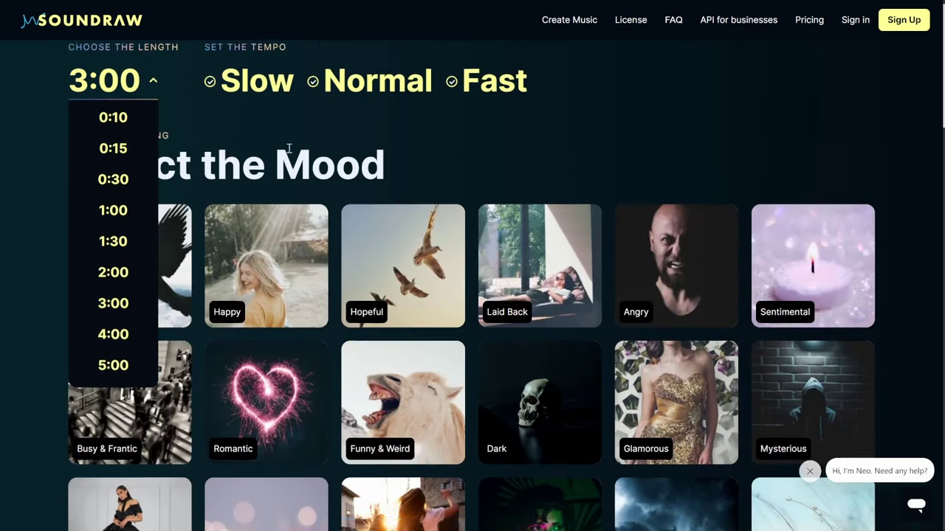
click(479, 108)
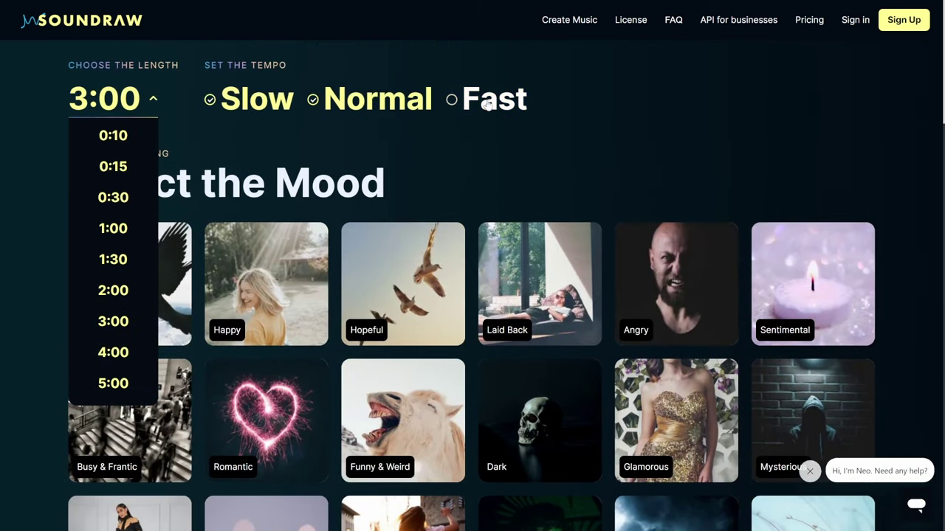
click(150, 107)
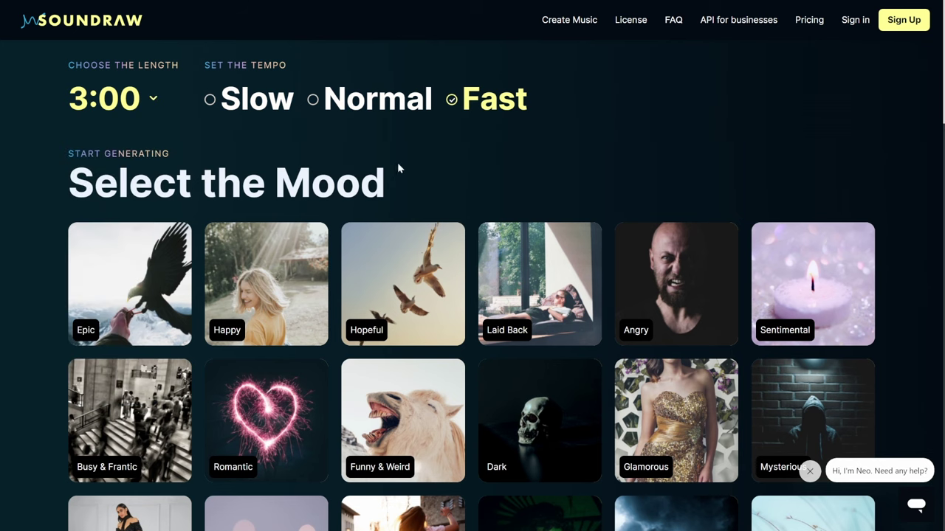
Step: Look through the moods and genres, and generate songs in the Drum n Bass genre
scroll(465, 170, down, 2)
scroll(470, 167, up, 1)
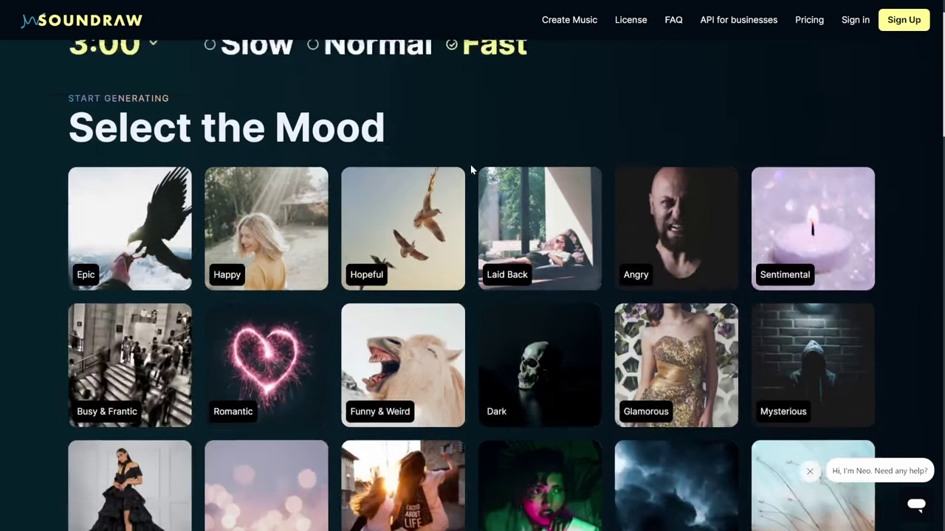
scroll(470, 167, down, 6)
scroll(473, 170, up, 6)
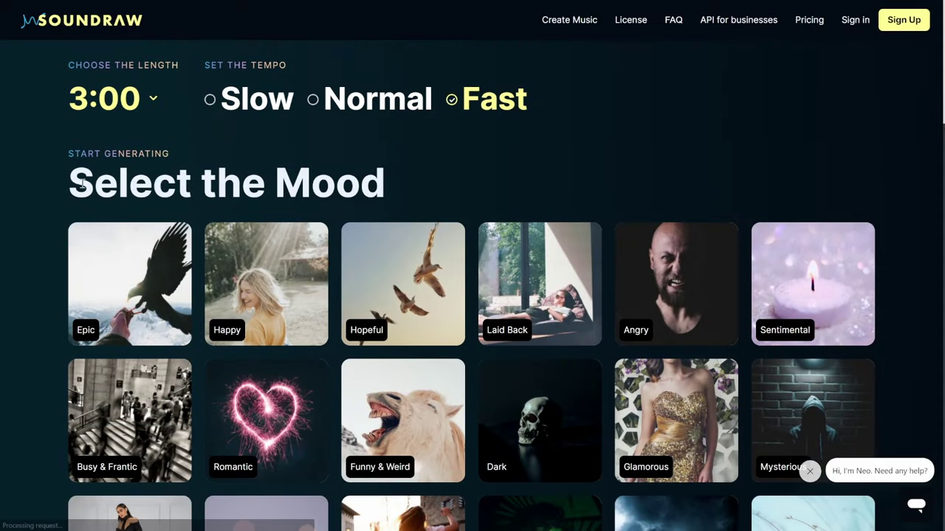
scroll(404, 192, down, 10)
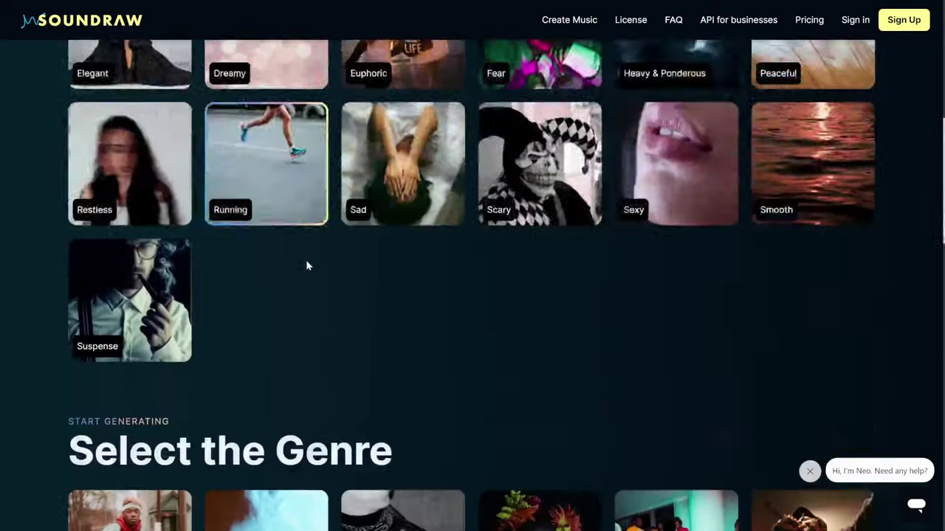
scroll(330, 241, down, 7)
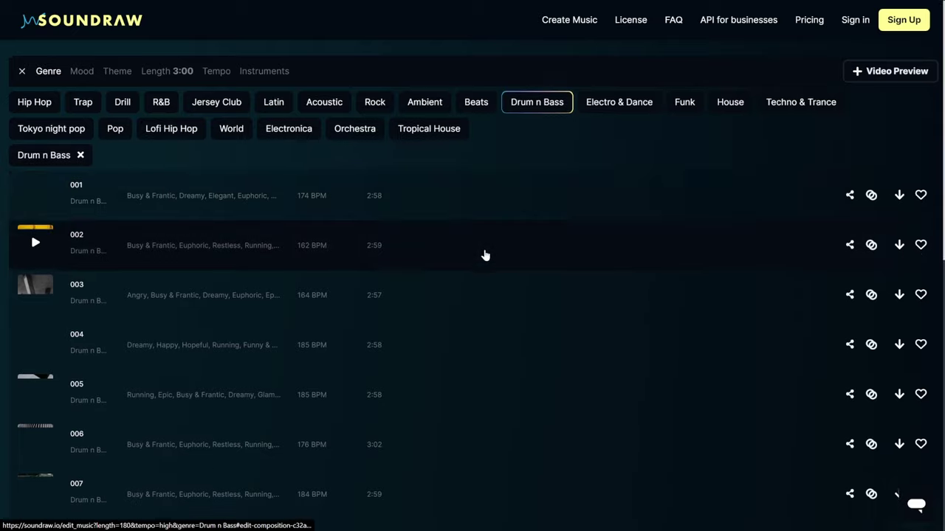
Step: Listen to Drum n Bass song 001 from about 0:22 and song 002 from about 0:23
scroll(483, 266, down, 8)
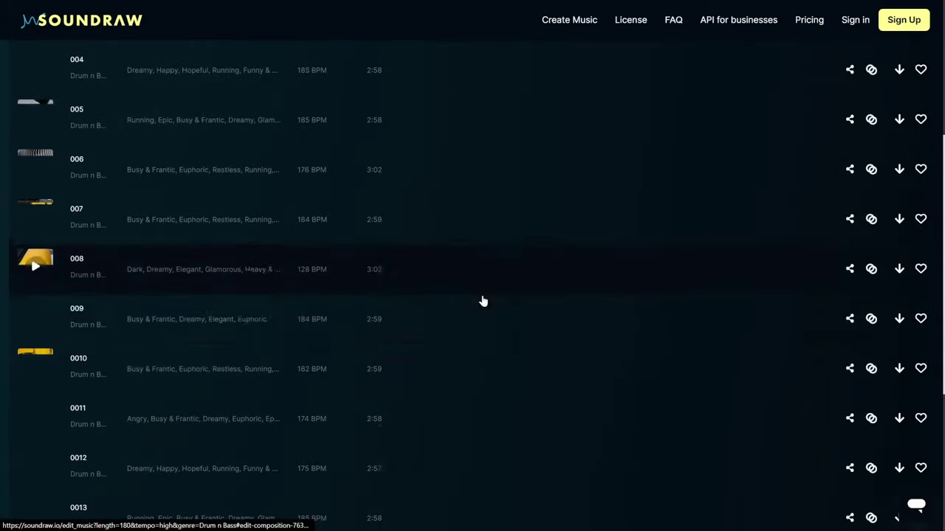
scroll(479, 349, up, 8)
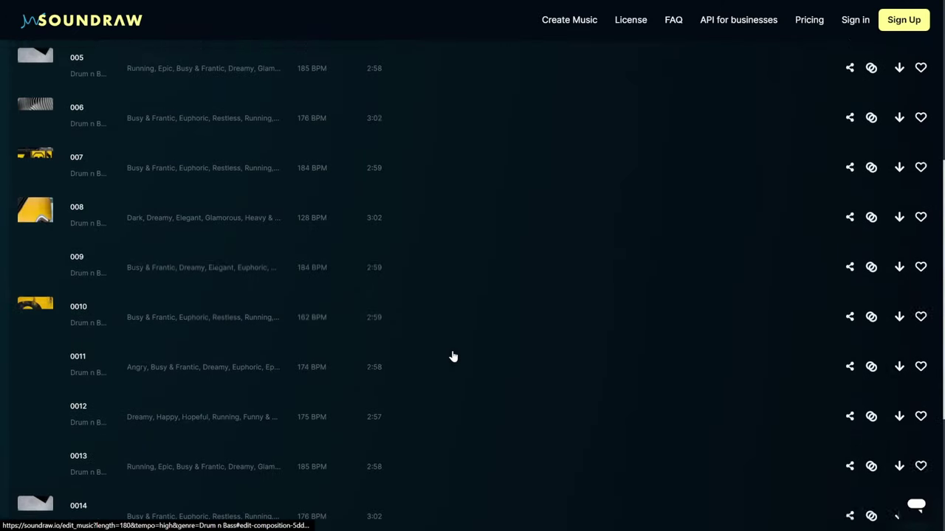
click(34, 195)
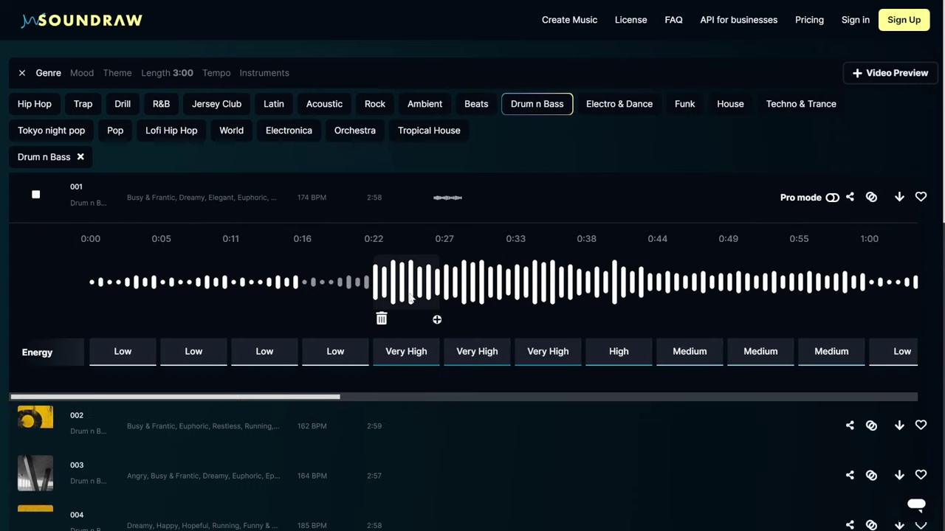
click(35, 197)
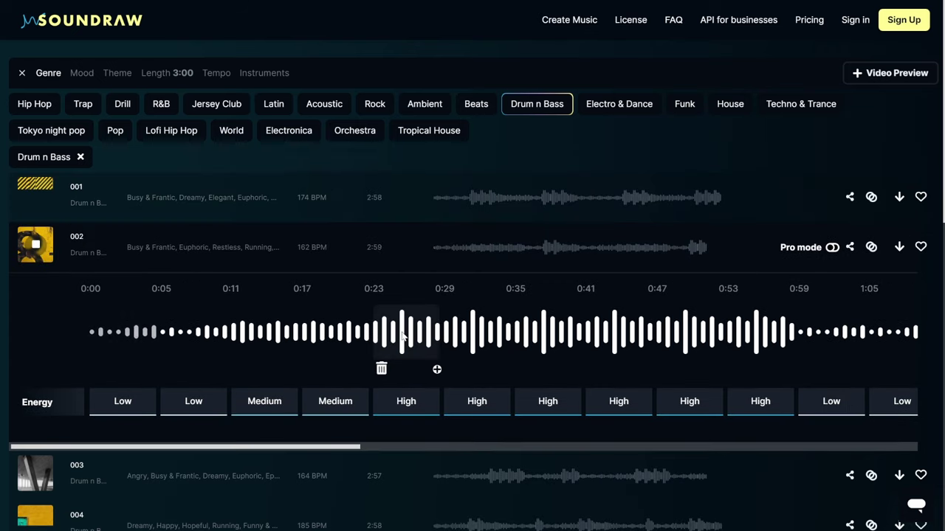
click(36, 247)
Step: Review the Drum n Bass results and generate songs similar to song 002
scroll(37, 247, down, 10)
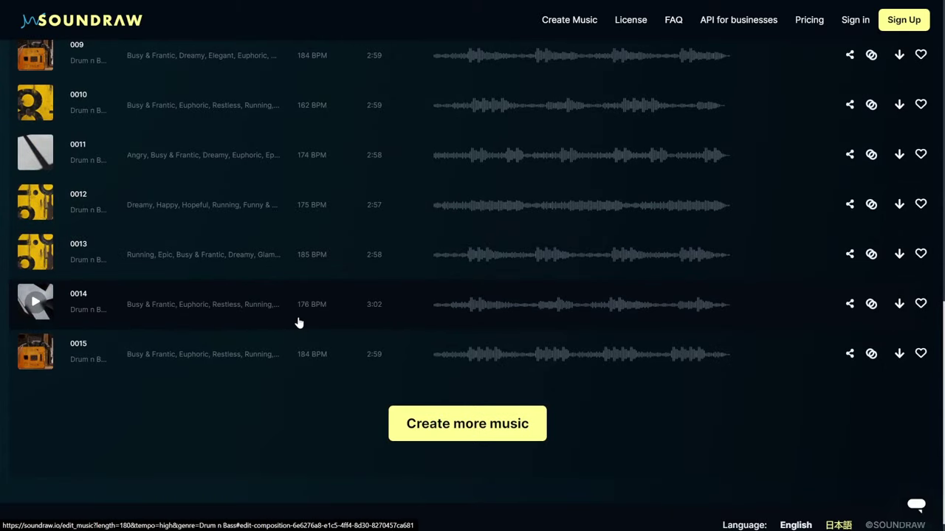
scroll(298, 320, up, 10)
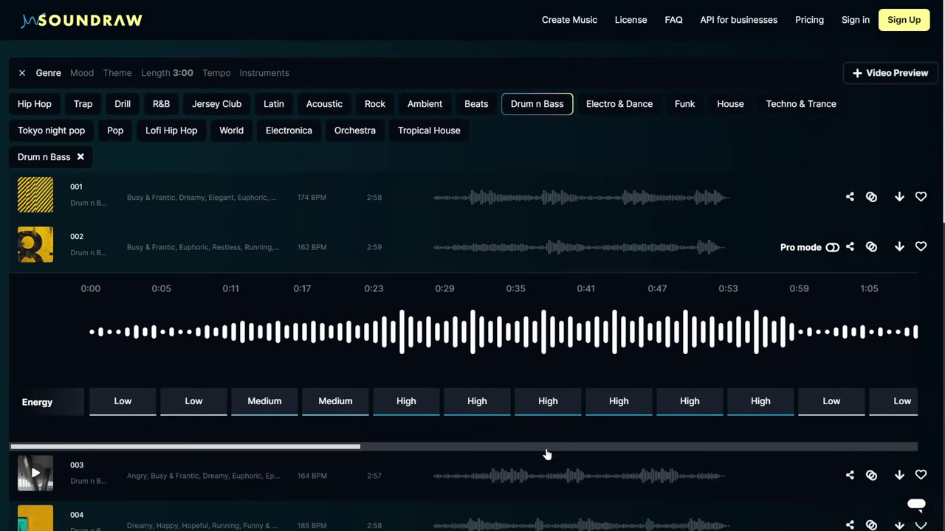
scroll(620, 451, down, 1)
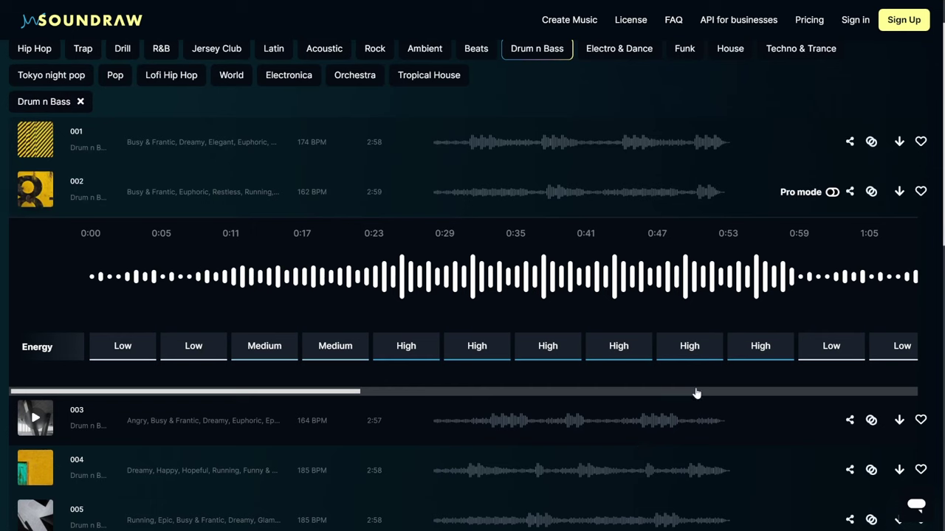
click(871, 191)
scroll(275, 340, down, 1)
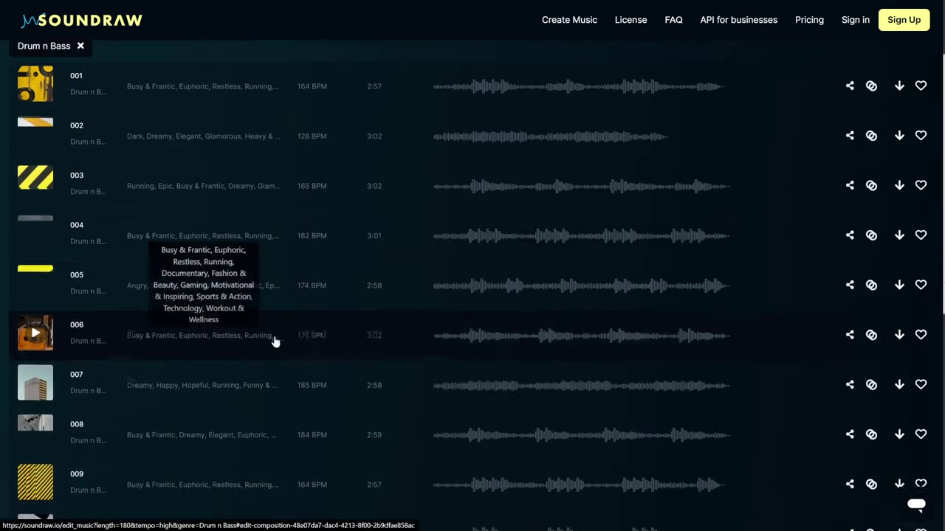
Step: Change the genre to R&B and play song 002 from about 0:11
scroll(274, 340, up, 2)
click(162, 104)
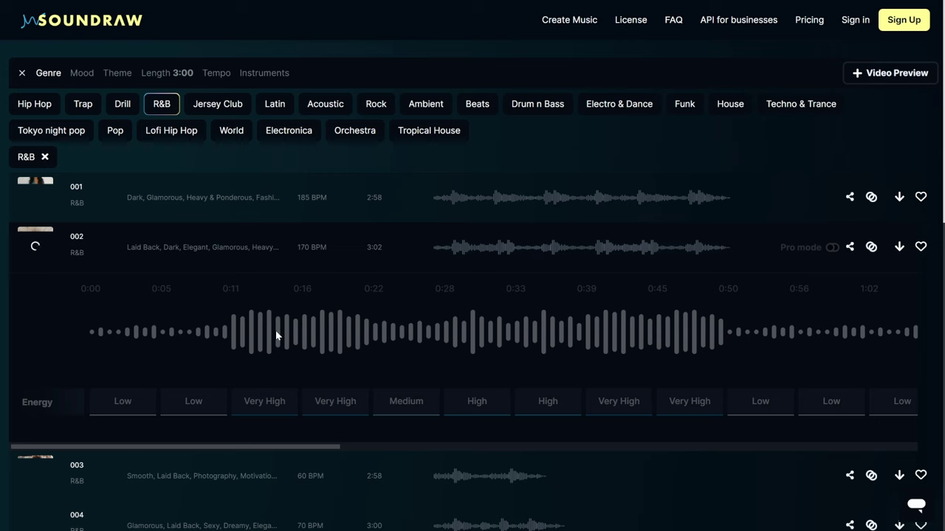
scroll(273, 336, down, 1)
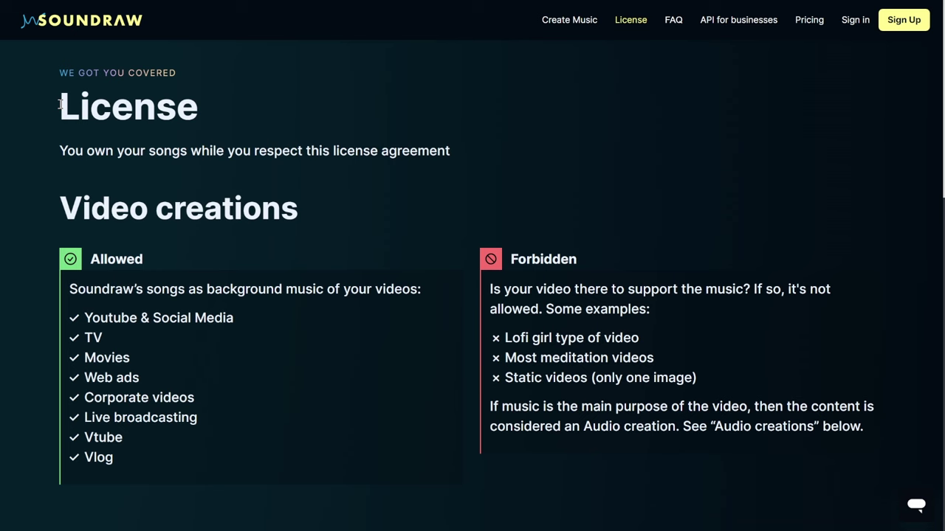
Step: Read Soundraw's license terms on song ownership and on allowed and forbidden video creations
drag(59, 92, 488, 165)
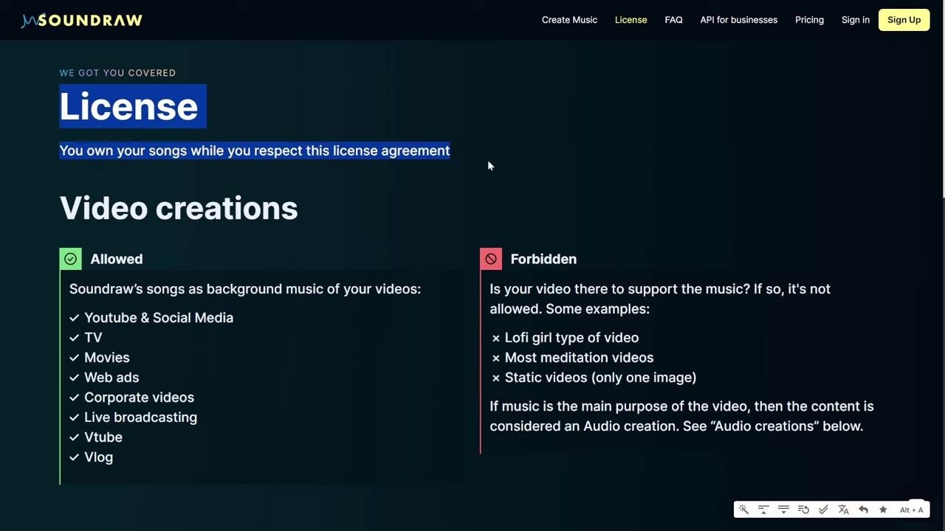
scroll(457, 166, down, 2)
drag(59, 96, 301, 109)
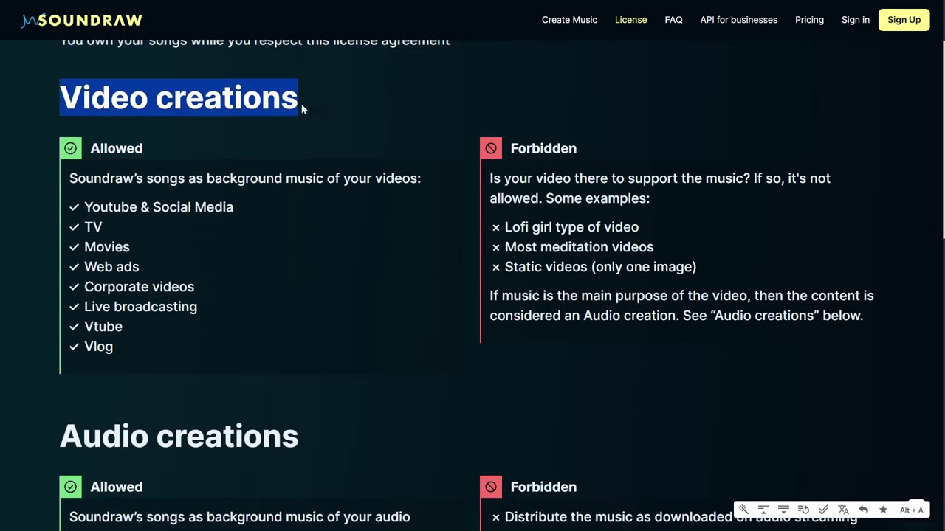
scroll(260, 142, down, 1)
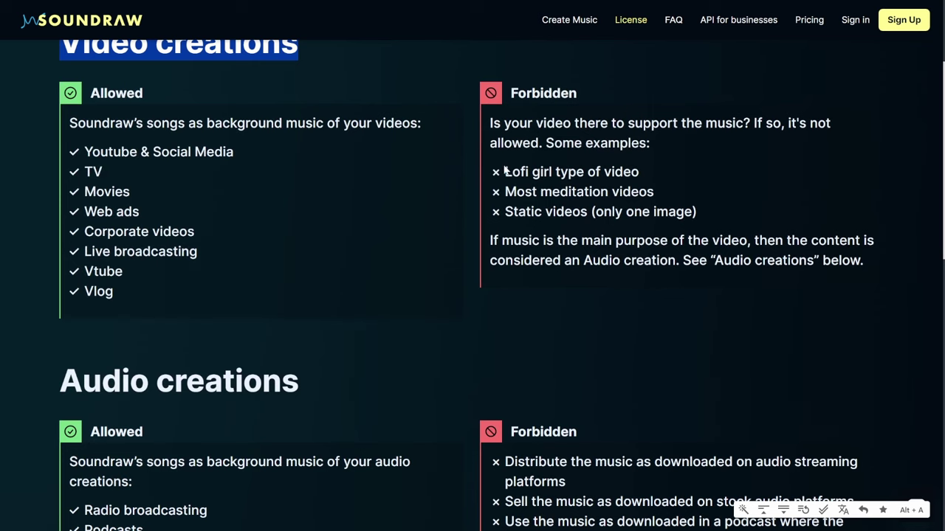
drag(504, 171, 729, 209)
scroll(668, 230, down, 1)
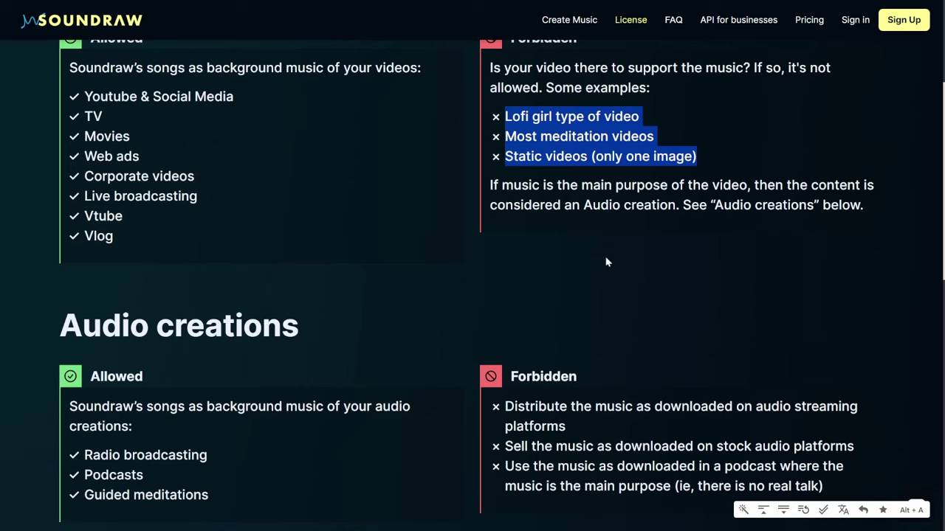
Step: Read the license rules for audio creations and for games and other uses, highlighting the forbidden distribution and resale terms
scroll(606, 263, down, 4)
drag(62, 164, 323, 169)
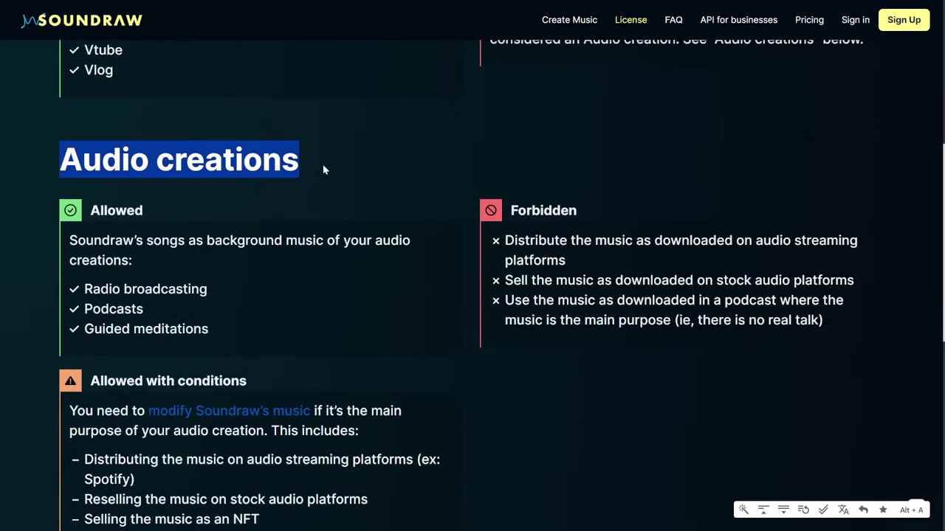
click(225, 267)
drag(501, 241, 594, 261)
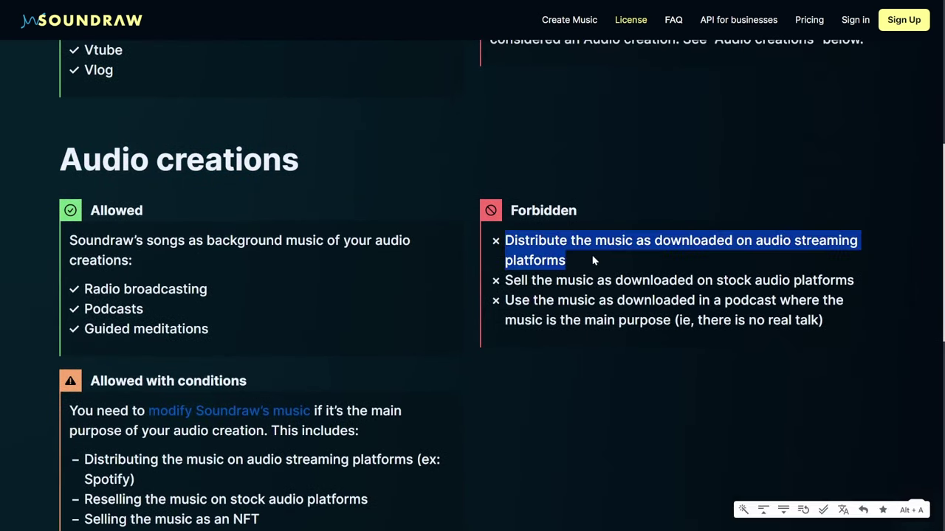
scroll(606, 262, down, 5)
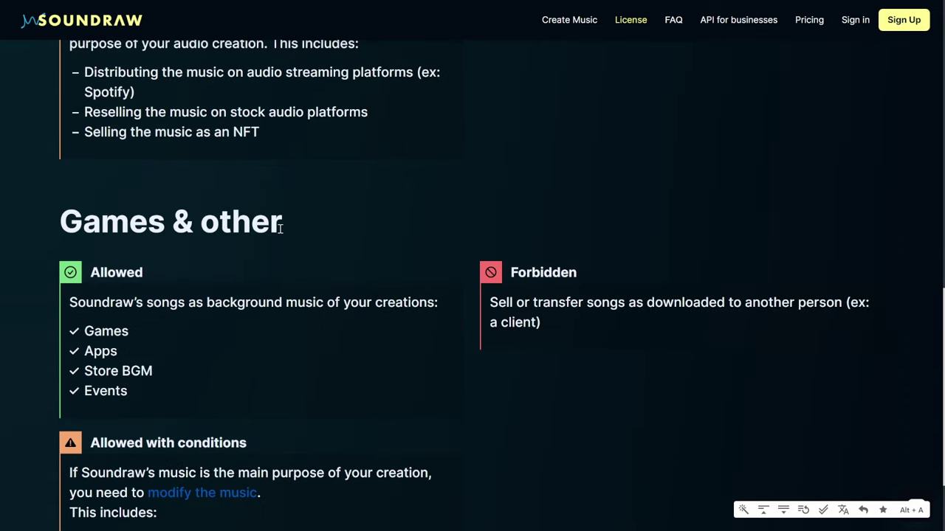
scroll(281, 229, down, 1)
drag(489, 246, 632, 329)
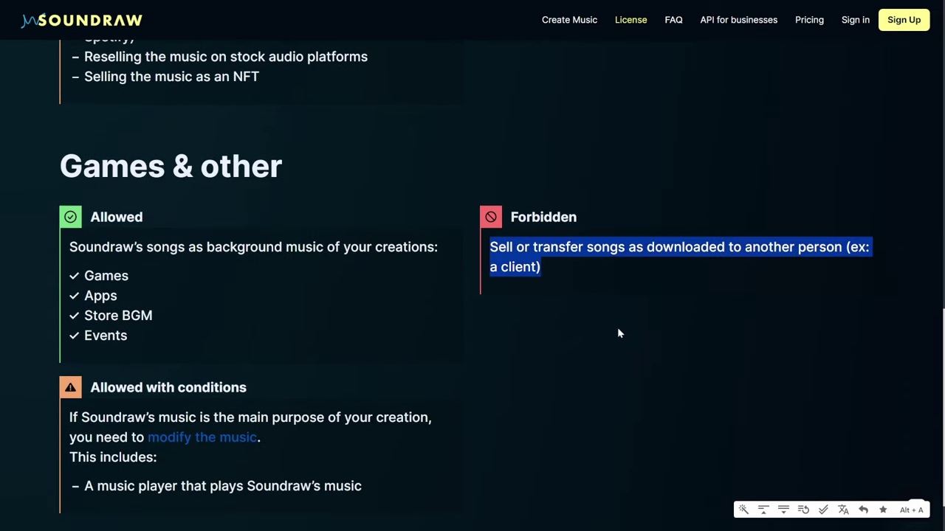
Step: Review the remaining Soundraw license terms and the pricing plans, highlighting the Personal plan's "Personal & Commercial use" entry
click(619, 334)
scroll(499, 397, down, 1)
scroll(498, 381, up, 4)
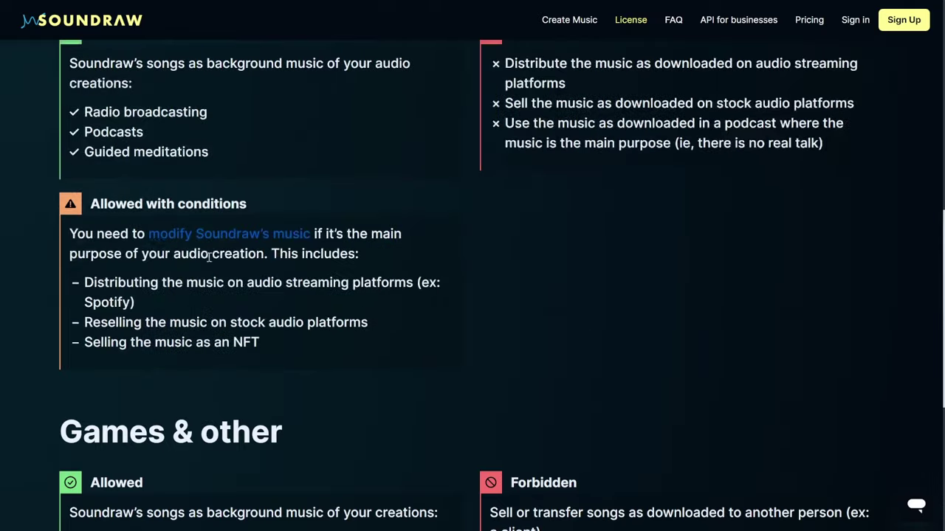
scroll(210, 256, up, 8)
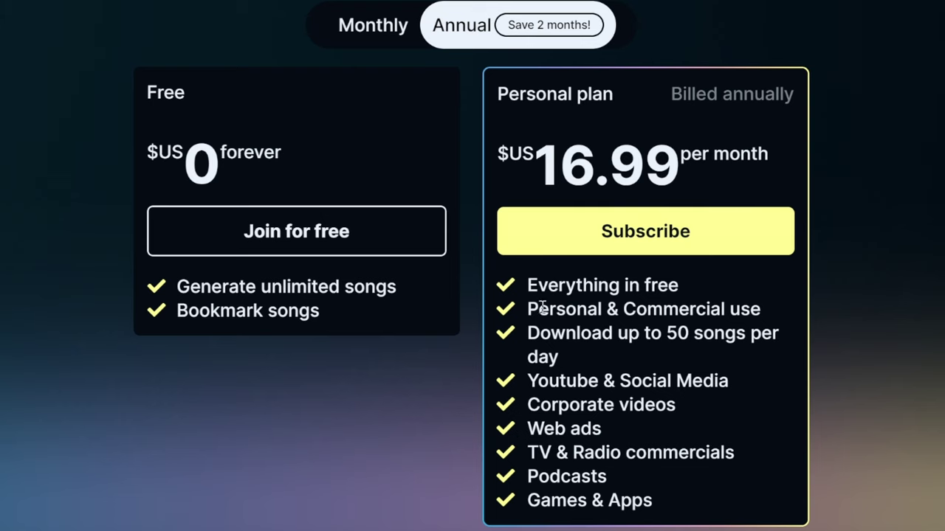
drag(527, 310, 789, 317)
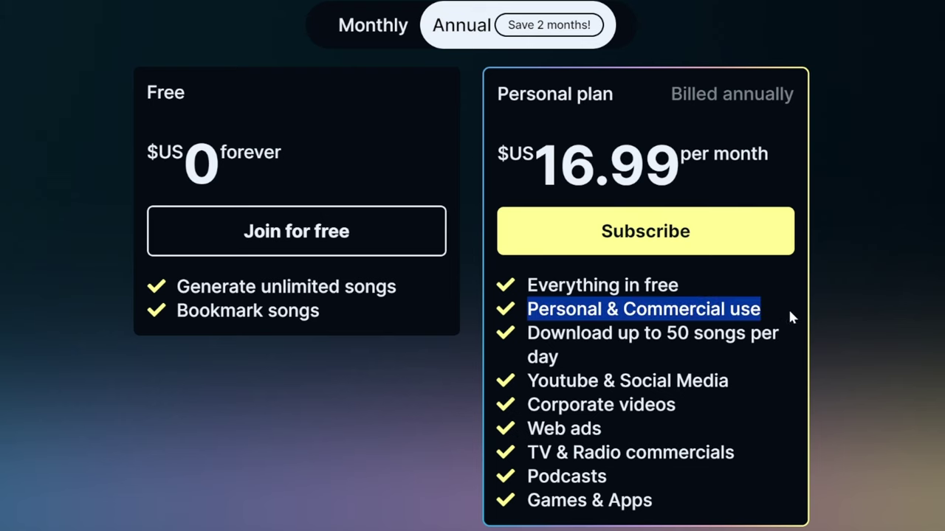
click(867, 282)
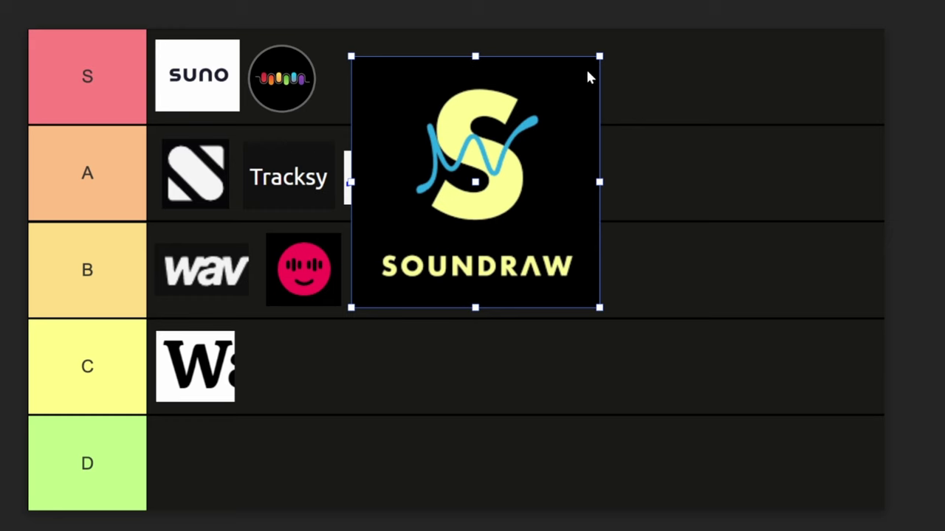
Step: Switch to the tier list and shrink the Soundraw logo to fit beside the other logos in the B row
drag(598, 59, 422, 253)
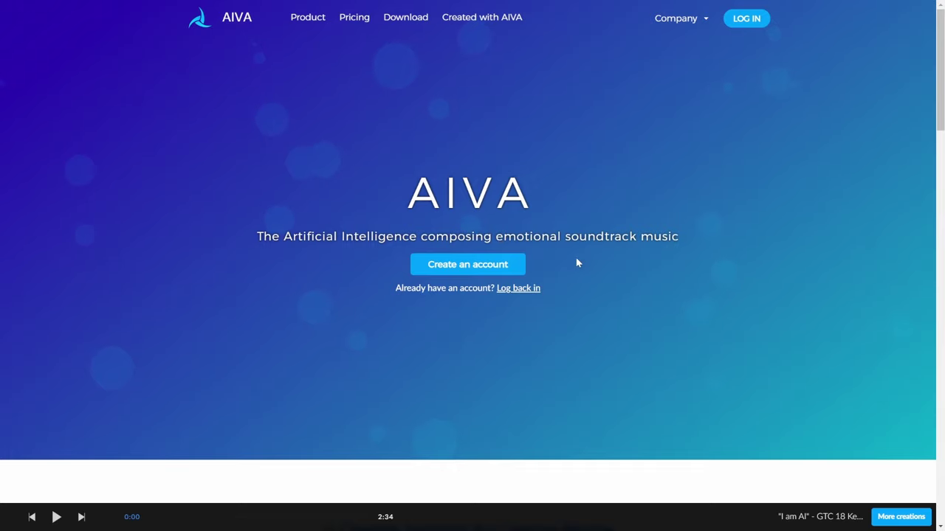
Step: Switch to AIVA, create an account and start a new composition
click(476, 273)
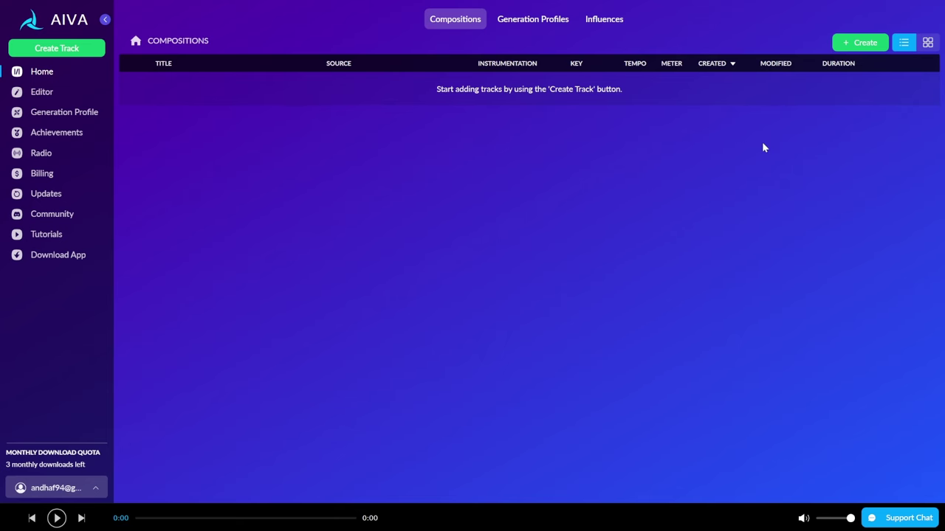
click(870, 43)
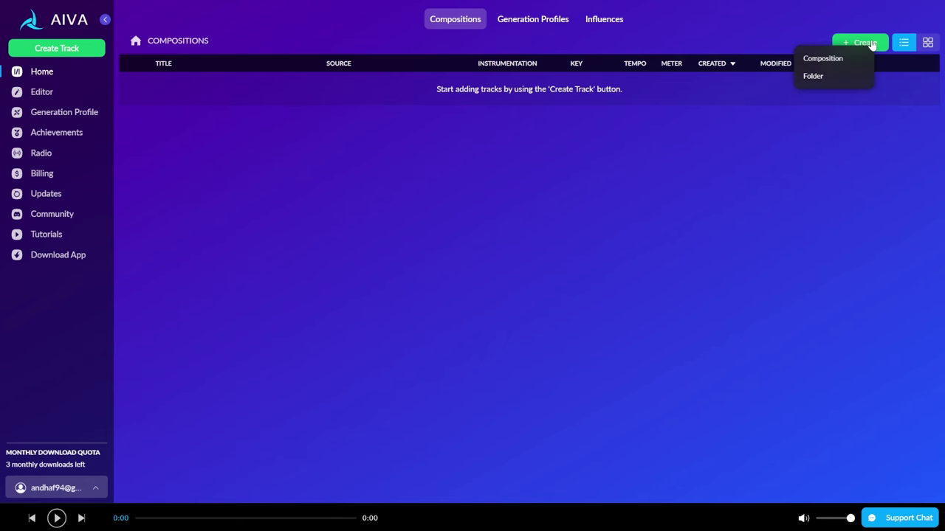
click(823, 58)
Step: Browse the first three pages of the Profiles Library and preview the Lo-Fi (Hip-Hop) profile
click(497, 435)
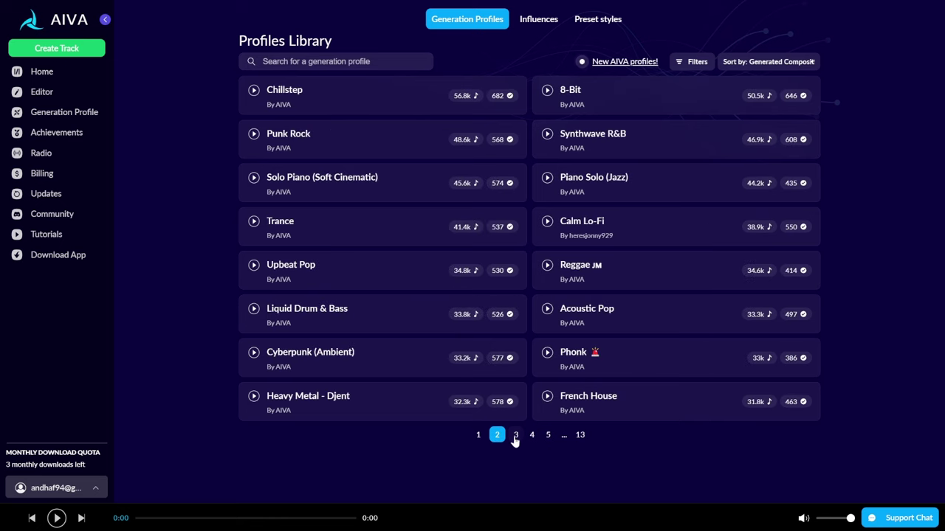
click(516, 435)
click(478, 435)
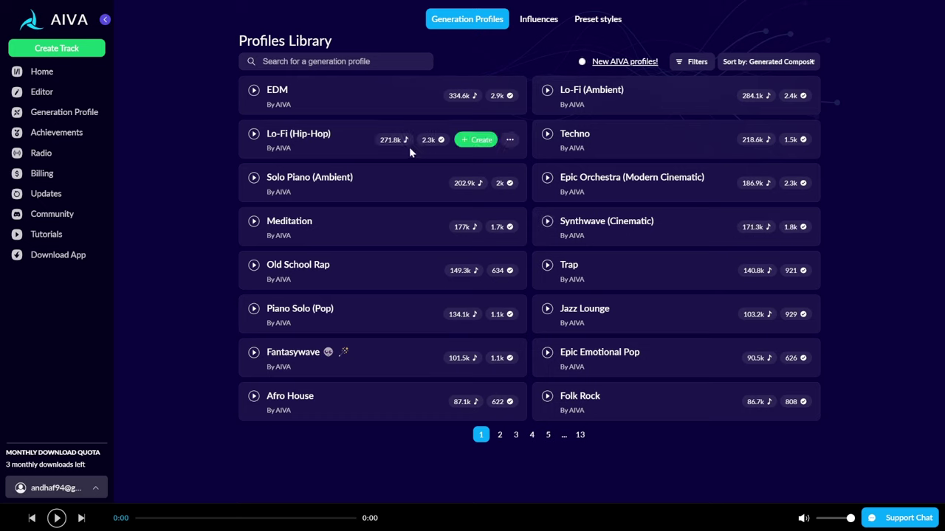
click(252, 140)
click(253, 137)
Step: Create 2 compositions from the Lo-Fi (Hip-Hop) profile in D major with a duration of 1'00 - 1'30
click(474, 141)
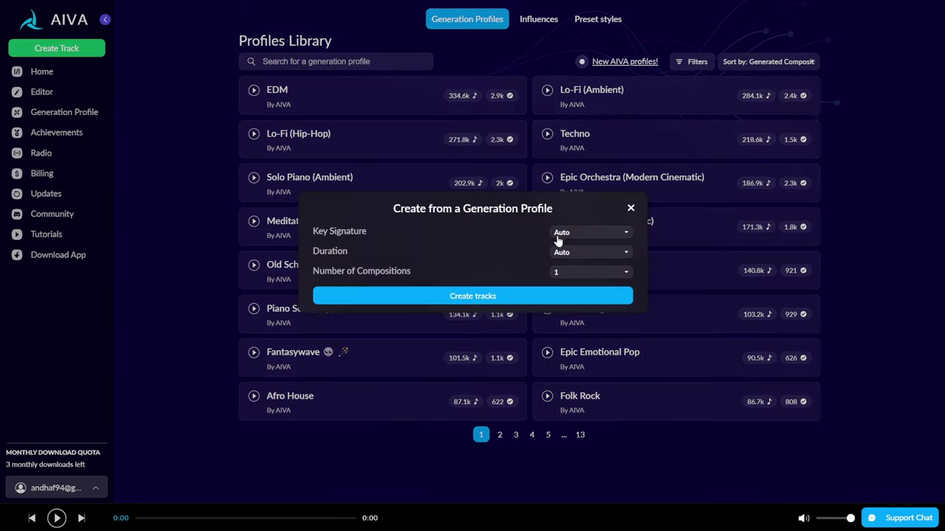
click(590, 232)
scroll(603, 363, down, 3)
scroll(604, 363, up, 3)
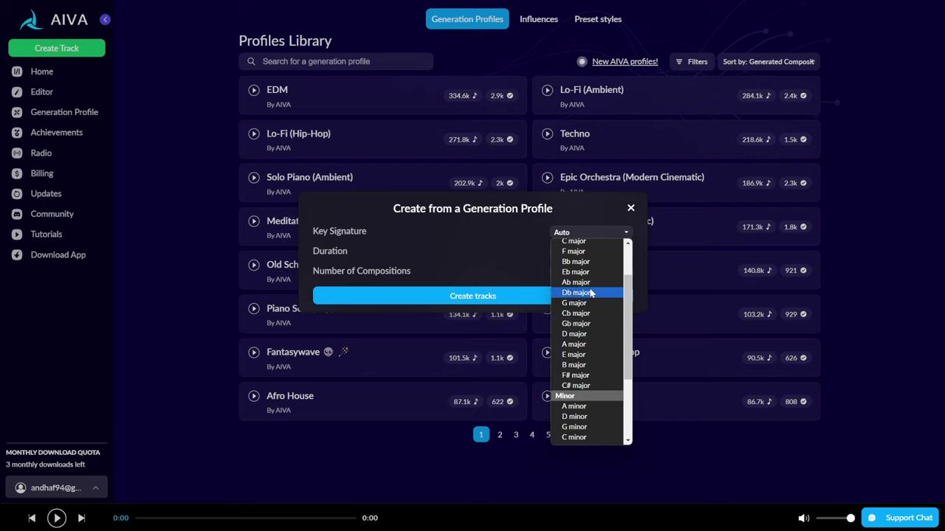
click(592, 334)
click(583, 252)
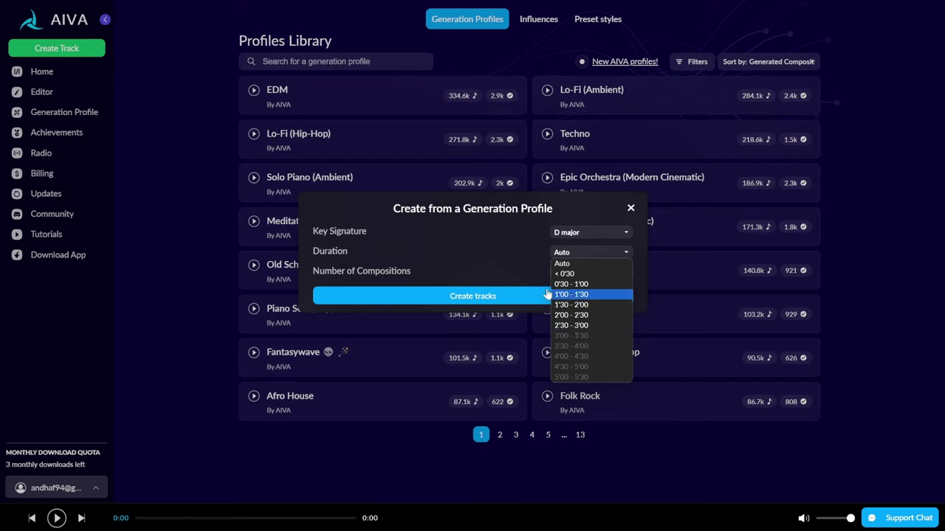
click(576, 294)
click(578, 272)
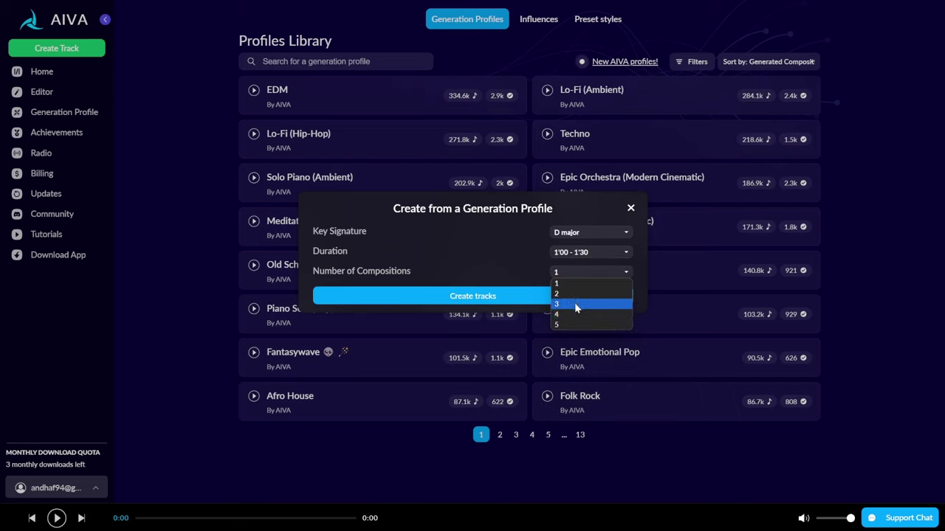
click(561, 293)
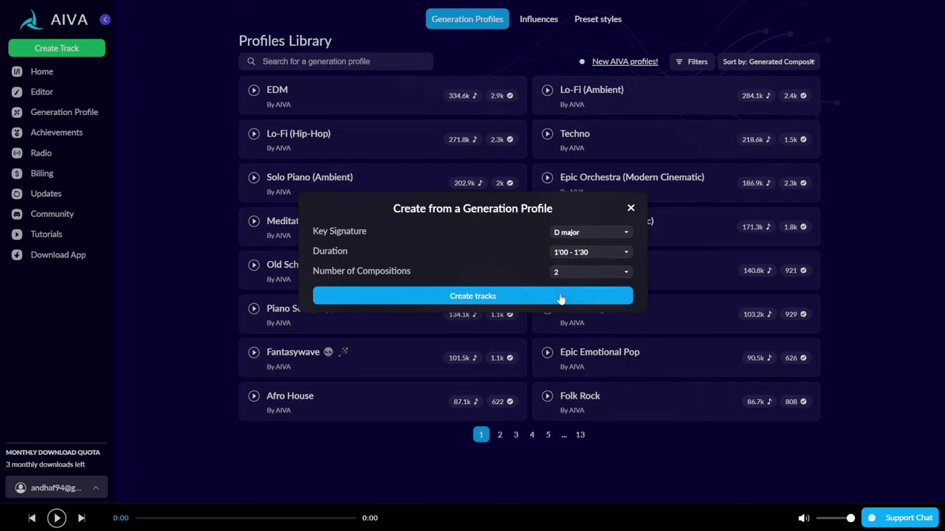
click(491, 299)
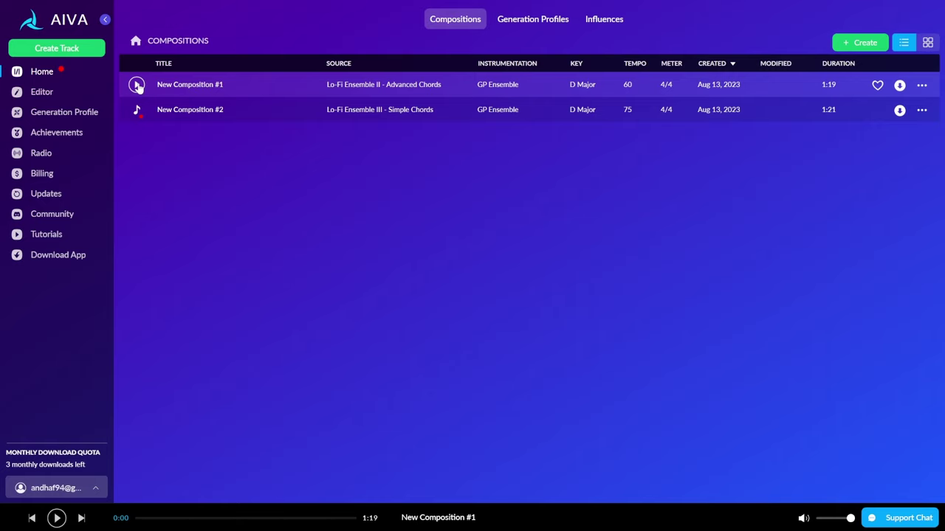
Step: Listen to New Composition #1, skipping to about 0:41 and about 0:57, and pause it
click(137, 86)
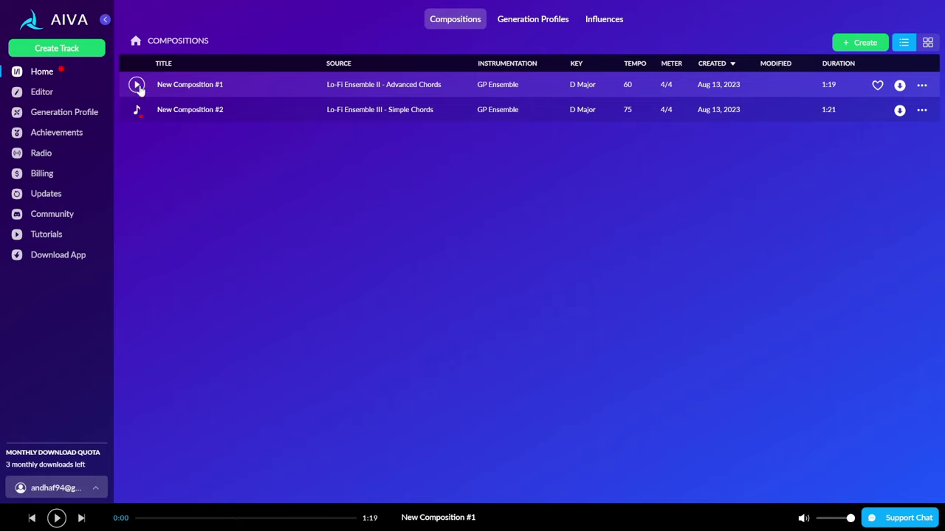
click(253, 519)
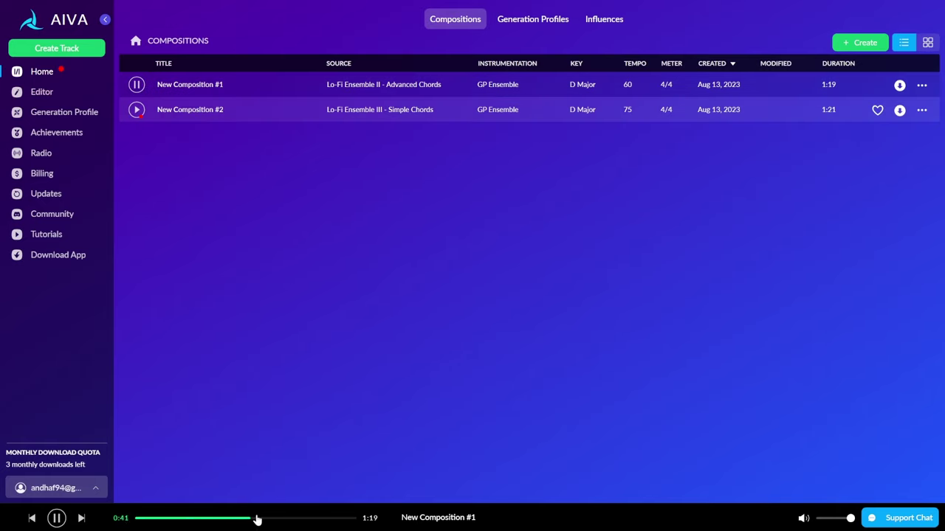
click(293, 519)
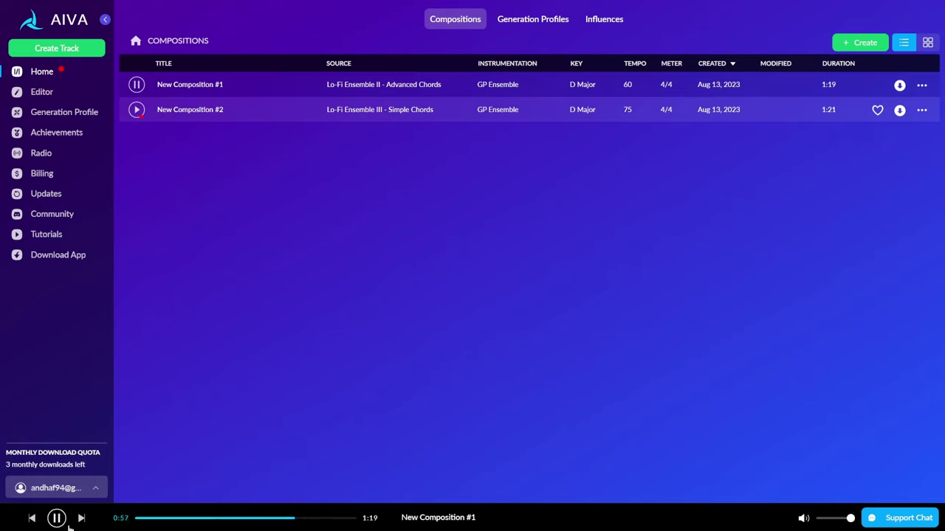
click(56, 518)
Step: Listen to New Composition #2, skipping ahead to about 0:52, and pause it
click(137, 110)
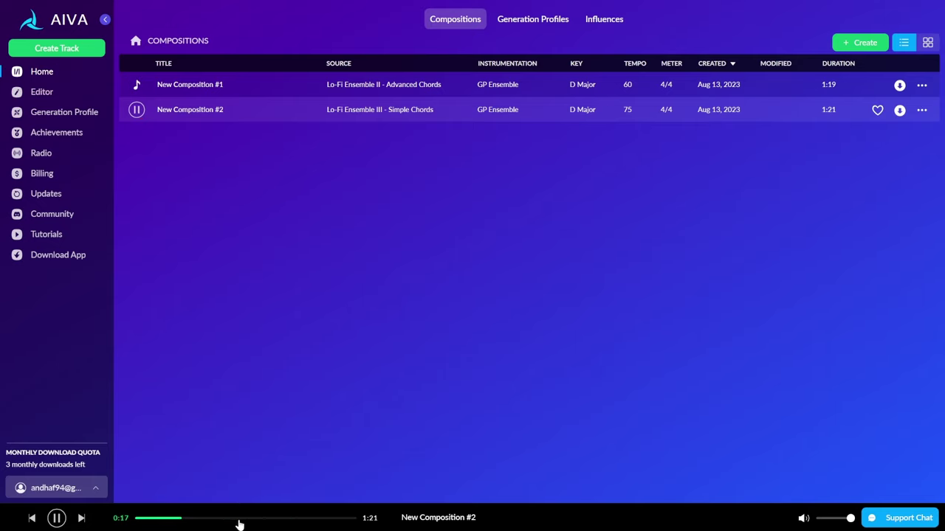
click(278, 519)
key(space)
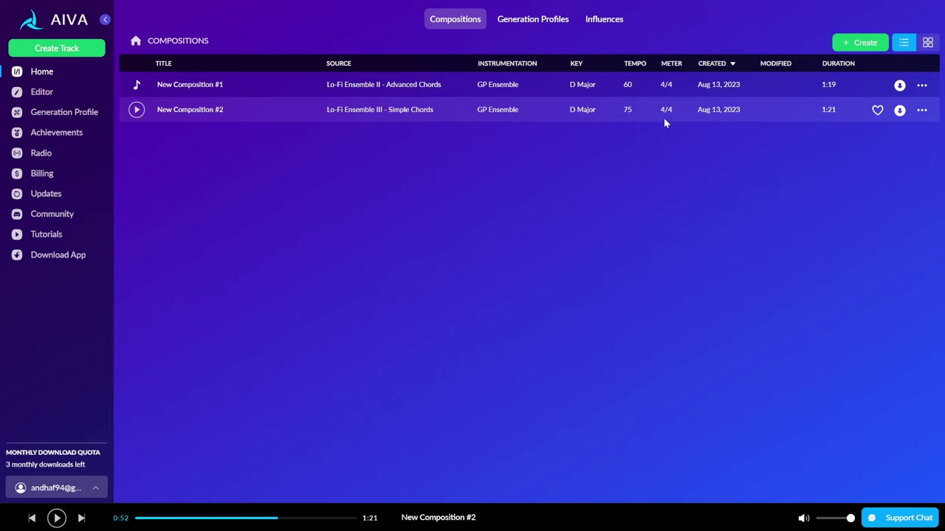
Step: Start another composition and create two tracks from the EDM generation profile
click(861, 43)
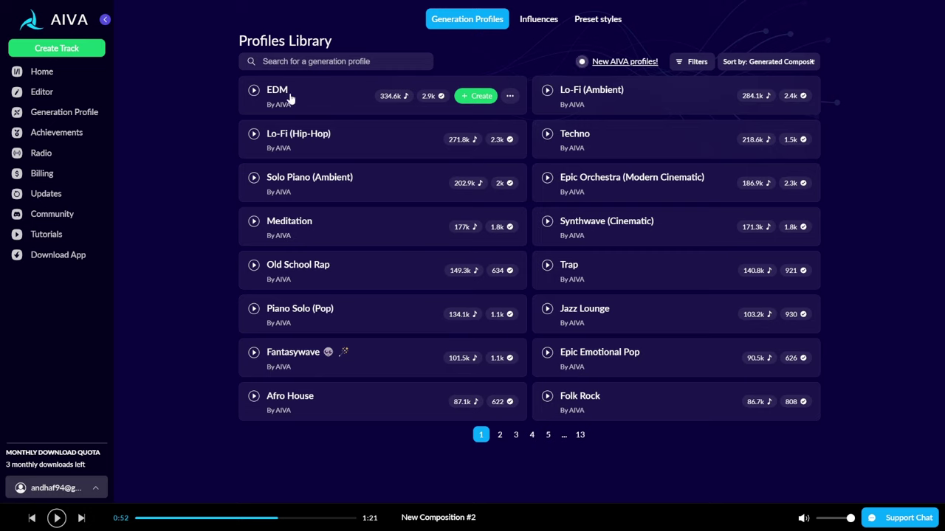
click(475, 96)
click(469, 296)
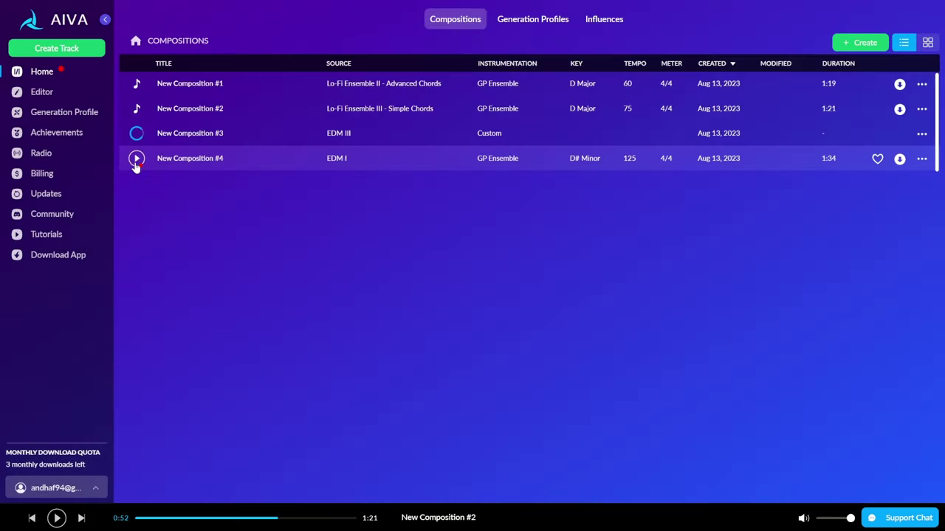
Step: Listen to New Composition #4 and New Composition #3, skipping ahead in #3 to about 3:53
click(136, 158)
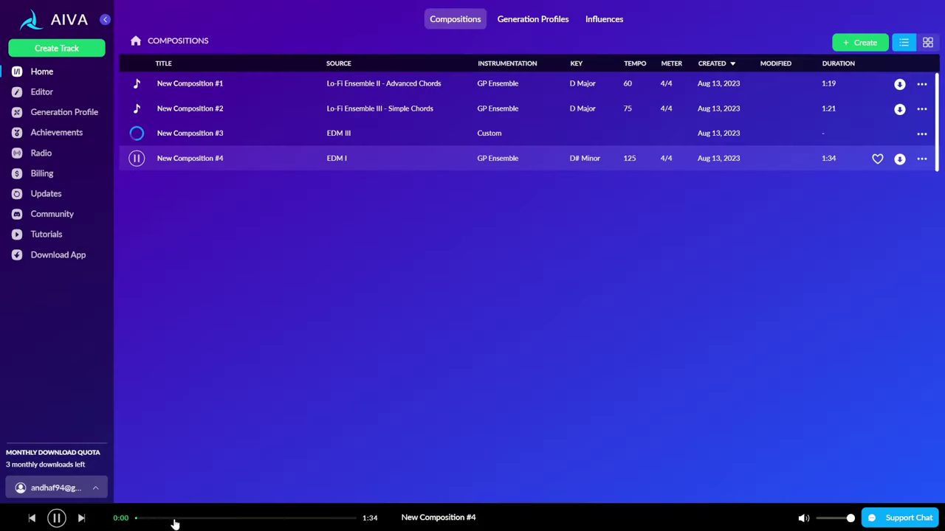
click(138, 136)
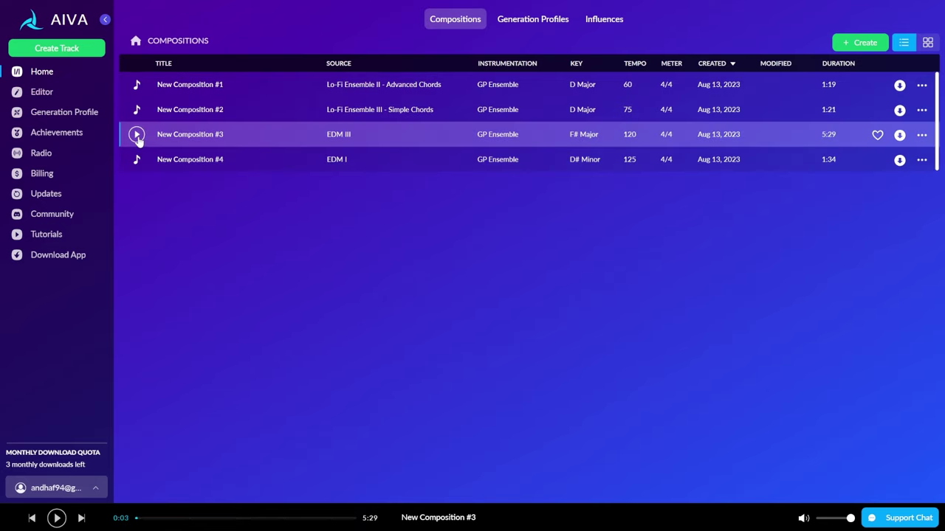
click(219, 519)
drag(235, 522, 291, 521)
Step: Open New Composition #4 in the editor and try selecting a Melody note in section A2
click(921, 160)
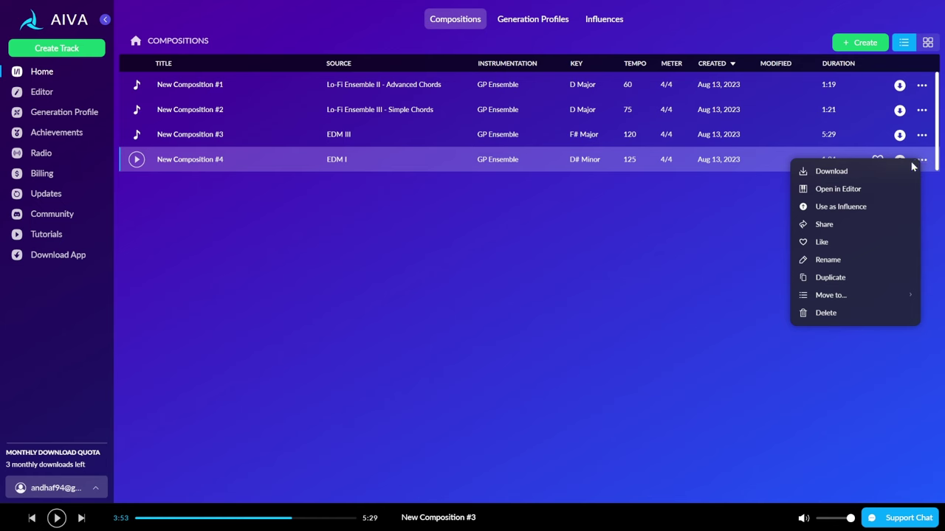
click(850, 189)
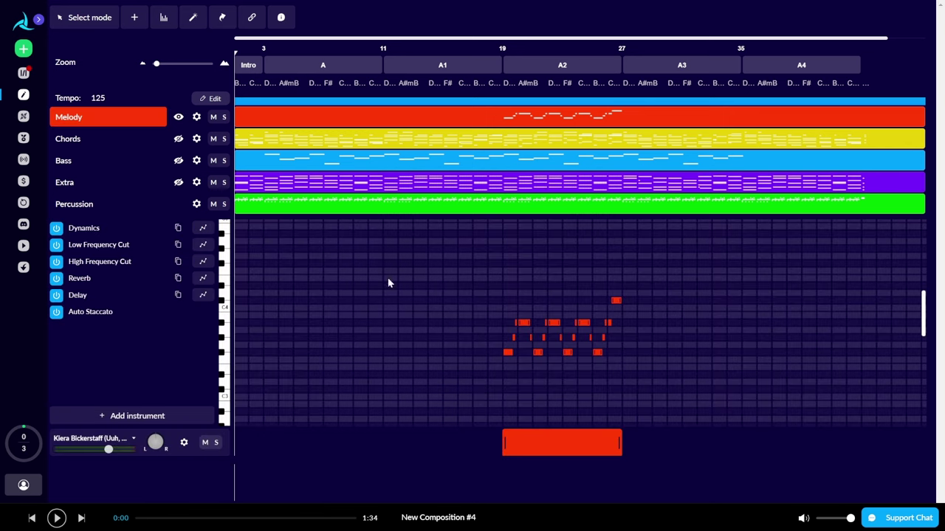
click(524, 327)
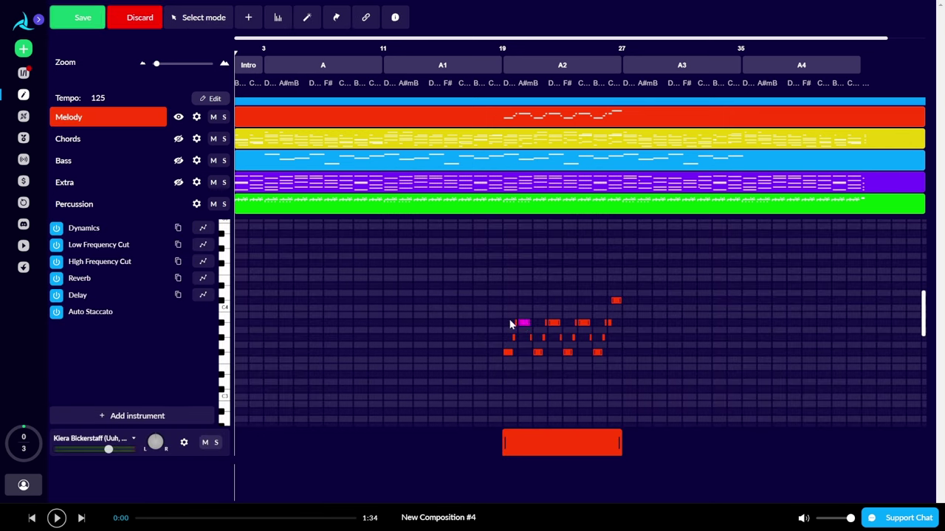
click(401, 279)
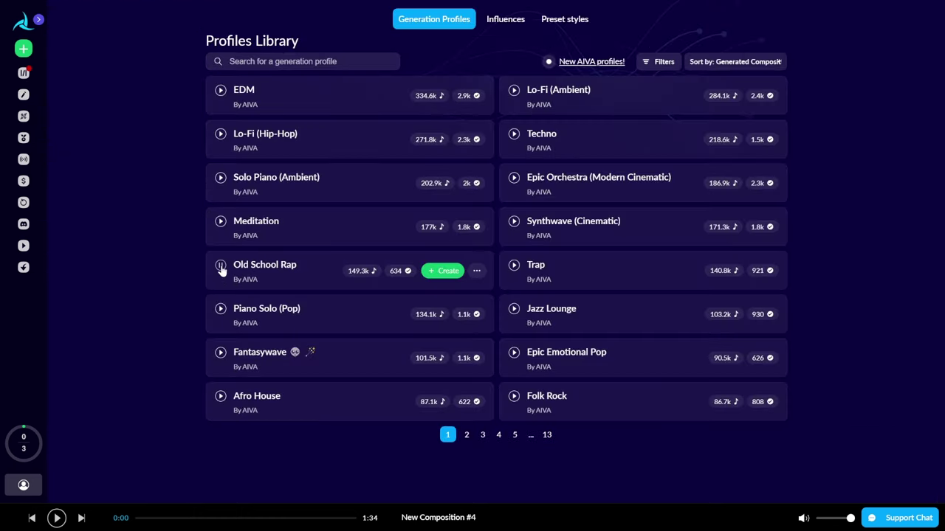
Step: Preview the Jazz Lounge and Folk Rock profiles in the Profiles Library and stop the playback
click(515, 311)
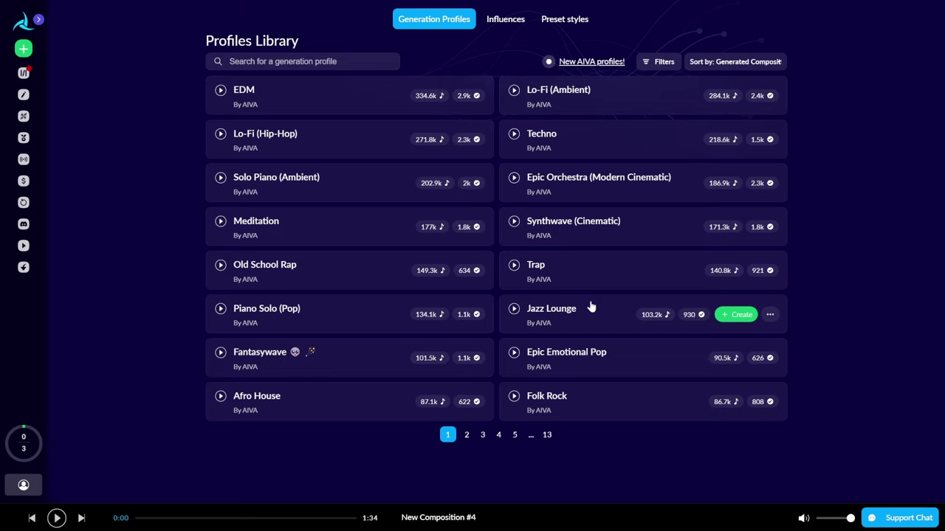
click(515, 399)
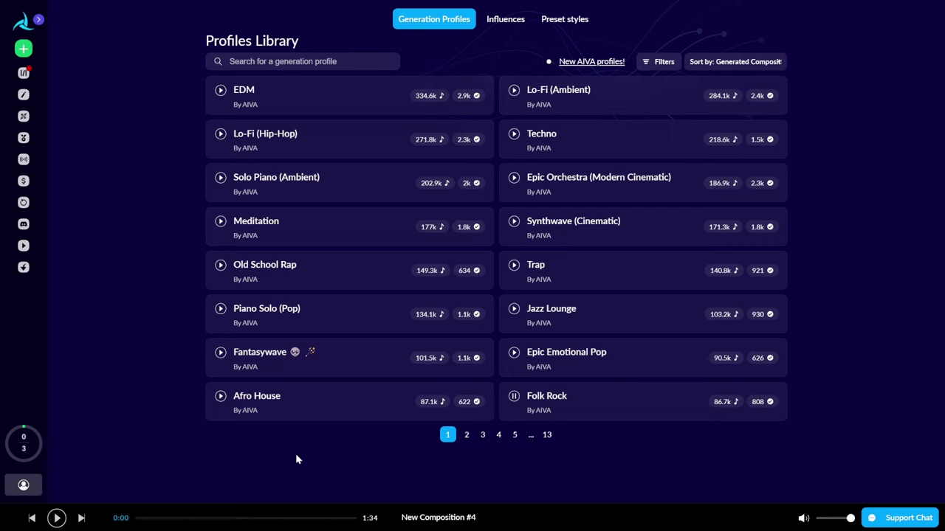
click(514, 397)
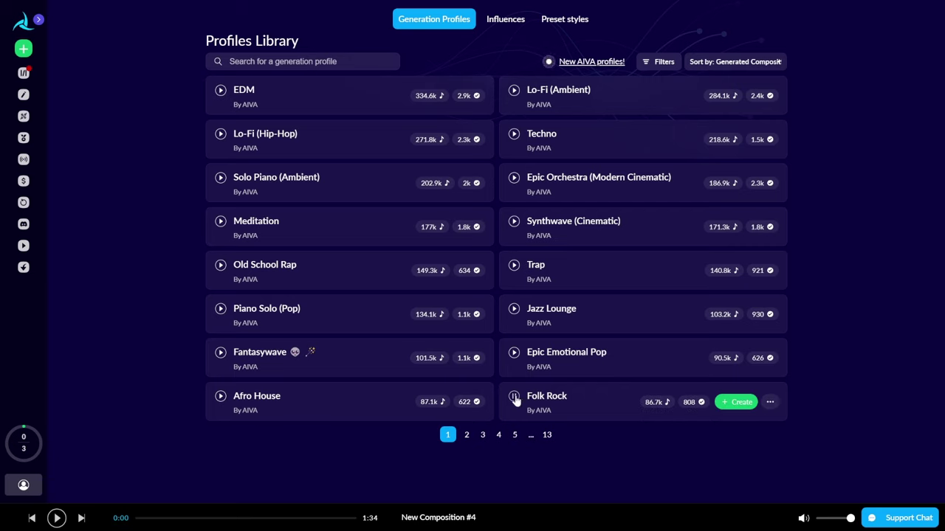